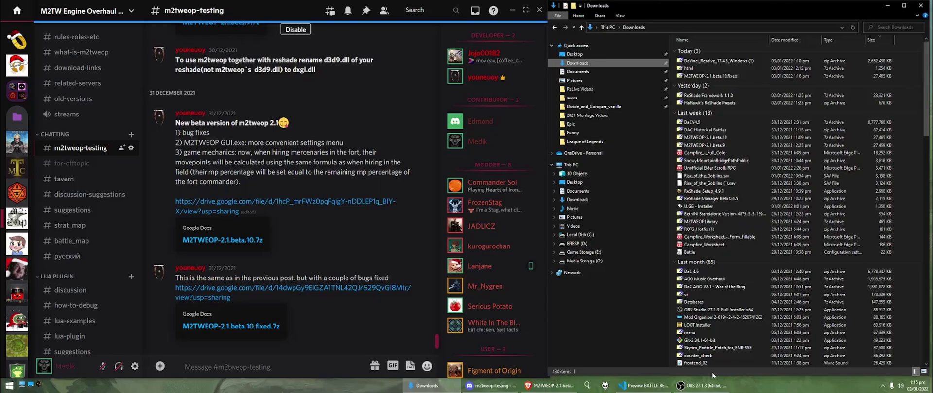
Step: Open the downloaded M2TWEOP-2.1.beta.10.fixed archive from the Downloads folder
left_click(369, 226)
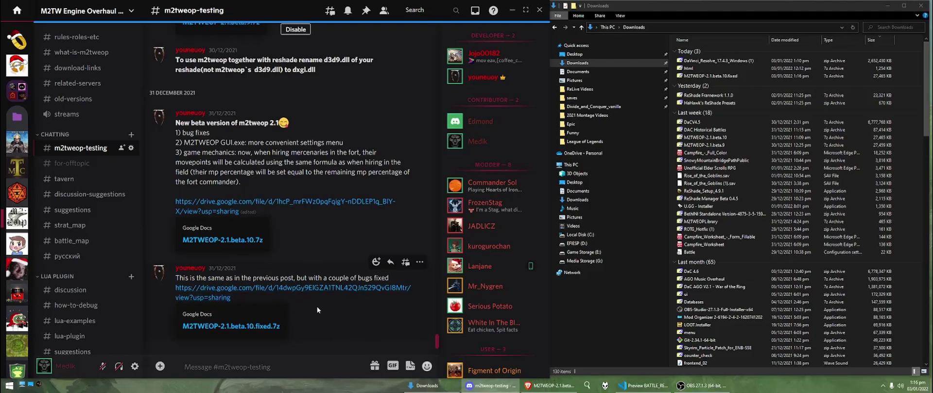
left_click(551, 388)
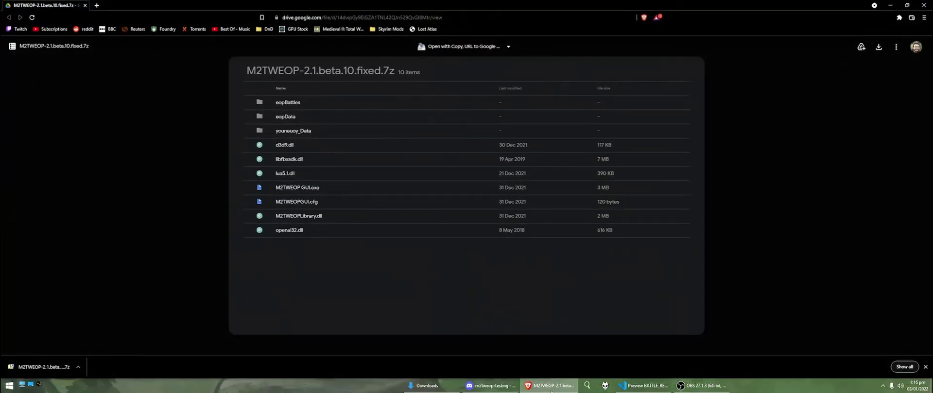
left_click(550, 388)
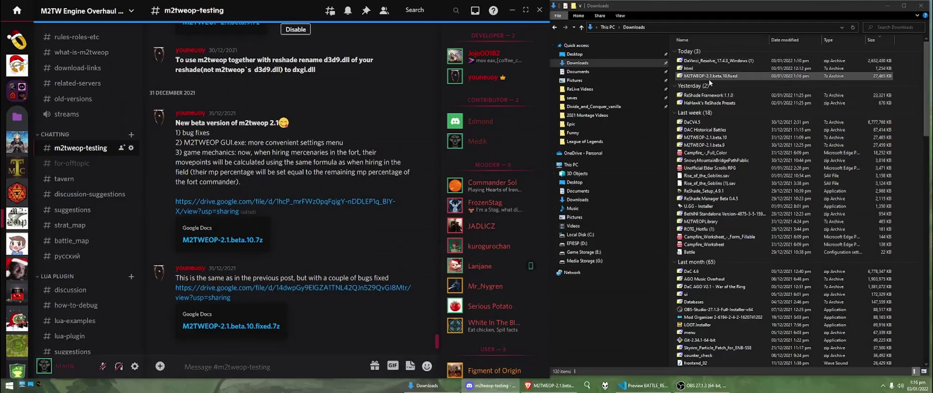
left_click(714, 75)
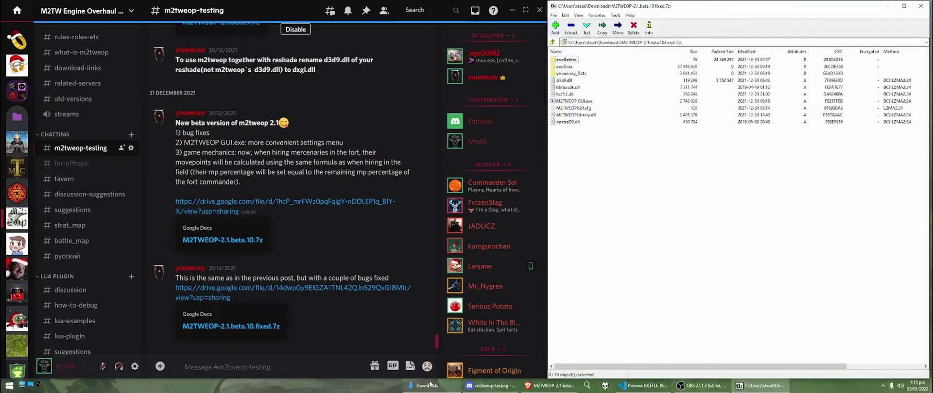
Step: Open a second File Explorer window beside the archive and go to the Divide_and_Conquer_vanilla folder inside Medieval II Total War's mods folder
right_click(427, 386)
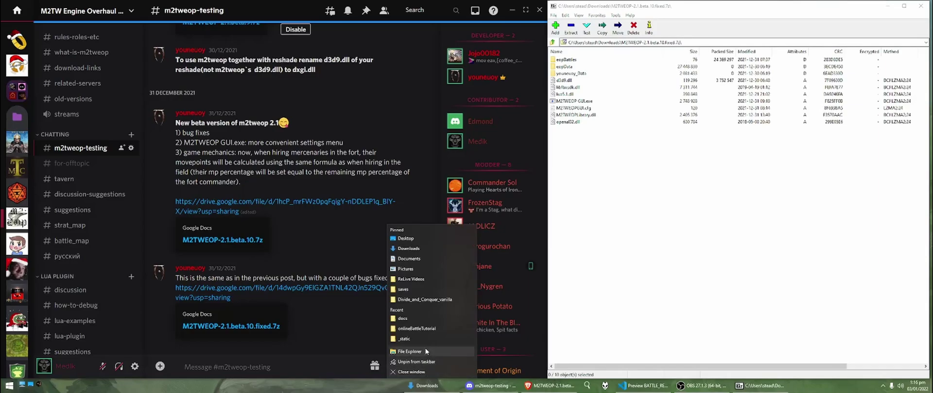
left_click(425, 350)
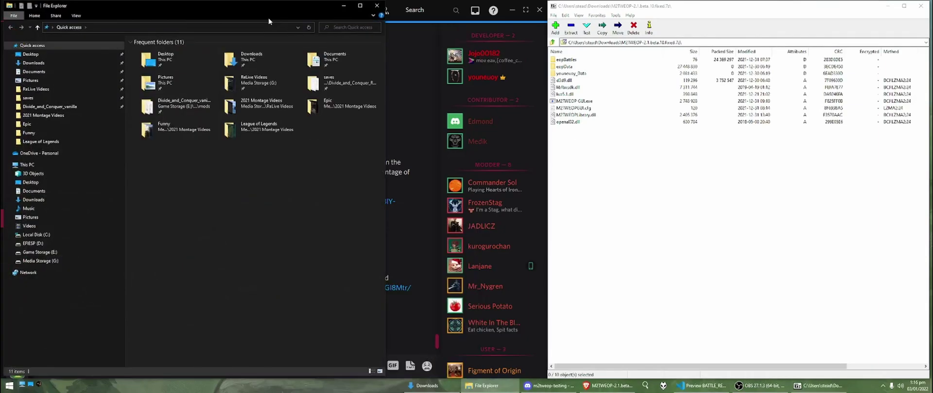
key("super+Left")
left_click(81, 107)
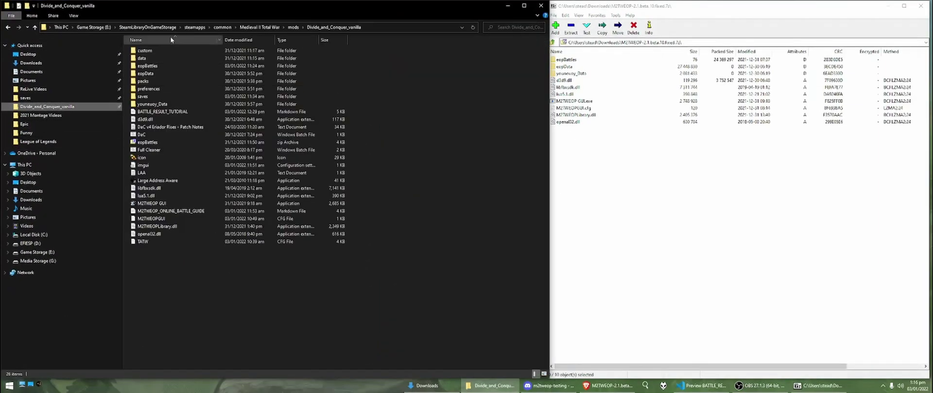
left_click(259, 27)
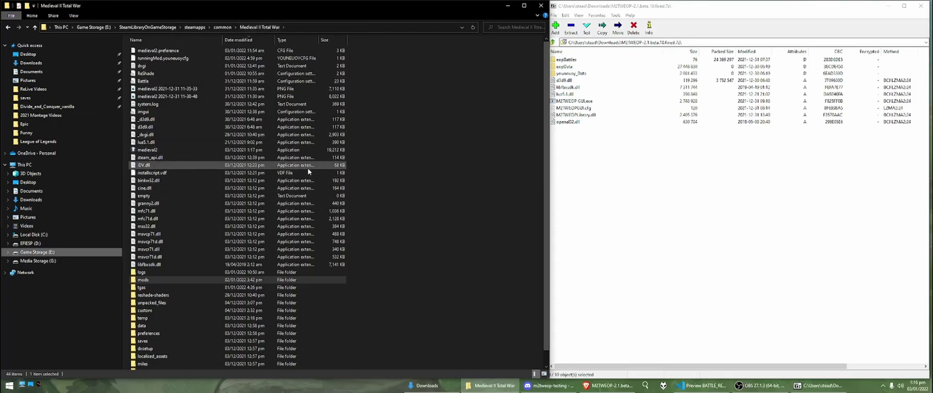
scroll(291, 194, "down", 1)
double_click(184, 269)
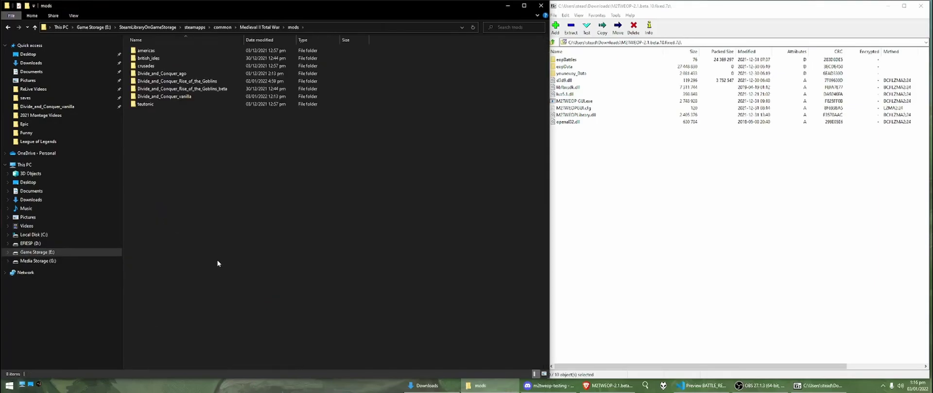
double_click(186, 97)
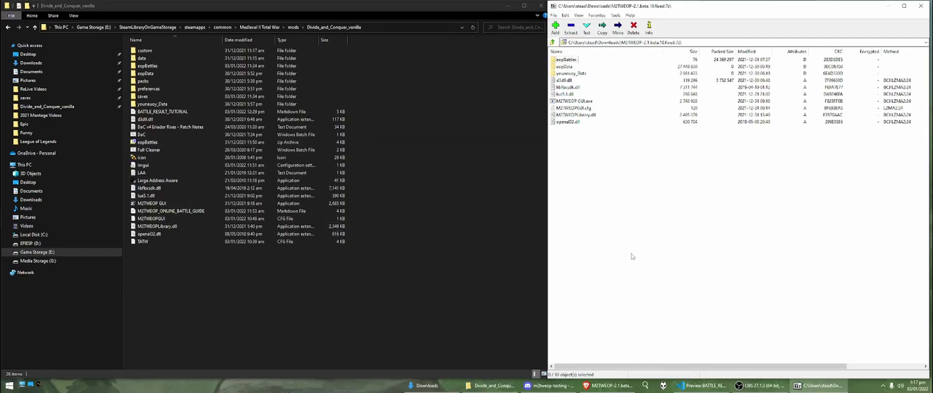
Step: Copy all the archive contents into the Divide_and_Conquer_vanilla folder, replacing the existing files
left_click_drag(626, 184, 554, 57)
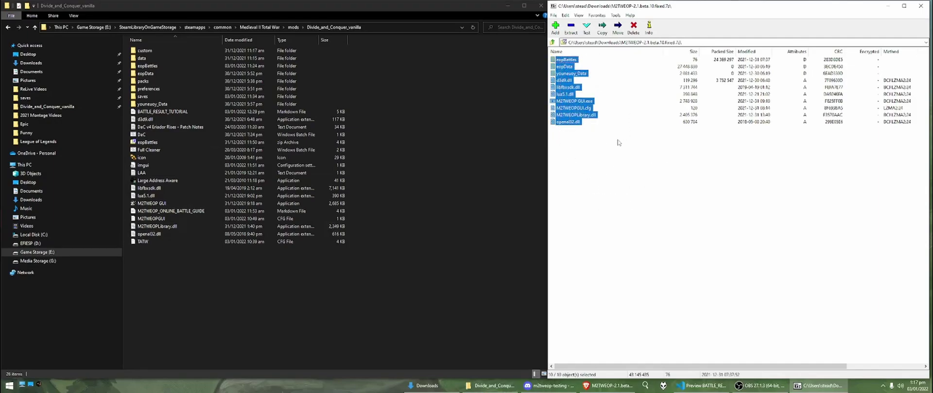
left_click_drag(565, 106, 395, 159)
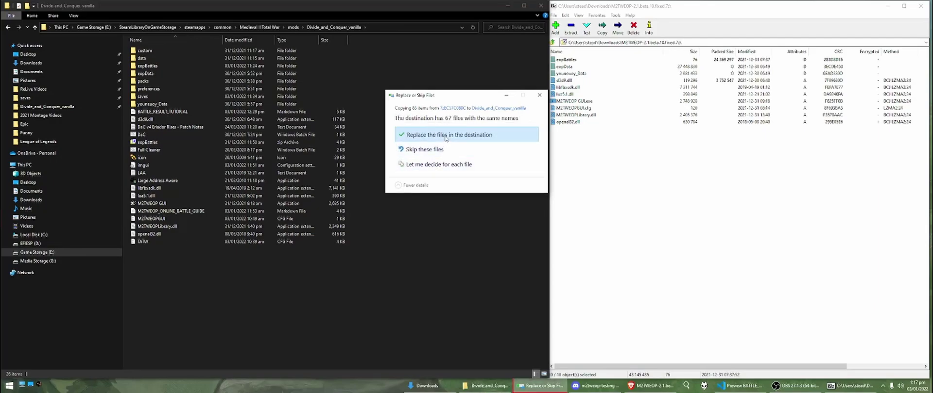
left_click(445, 136)
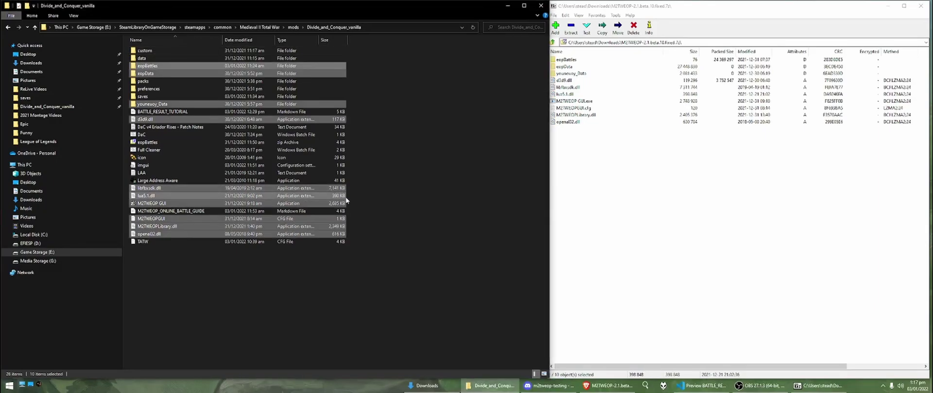
left_click(410, 181)
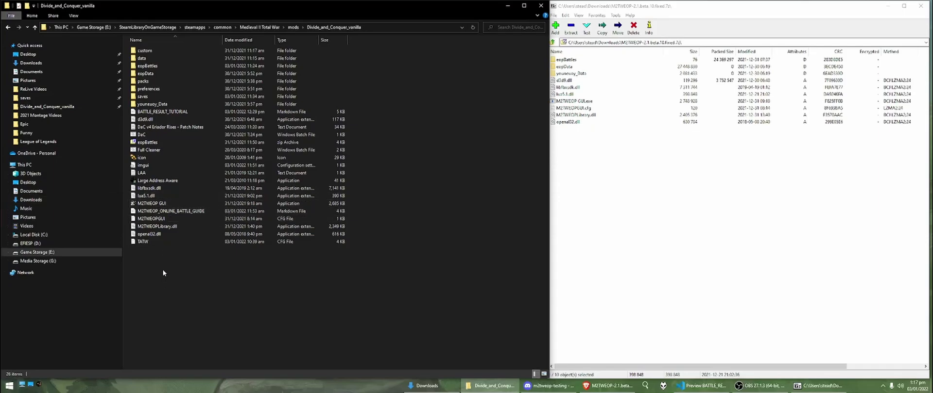
Step: Launch M2TWEOP GUI from the mod folder and open its settings
double_click(167, 204)
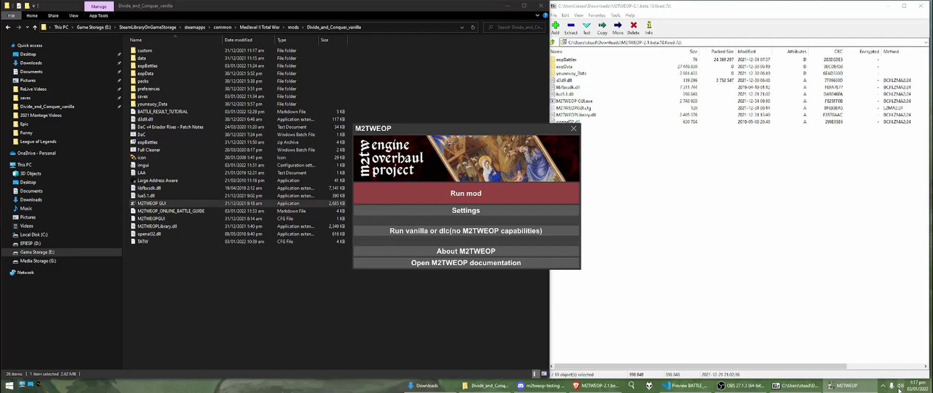
left_click(470, 212)
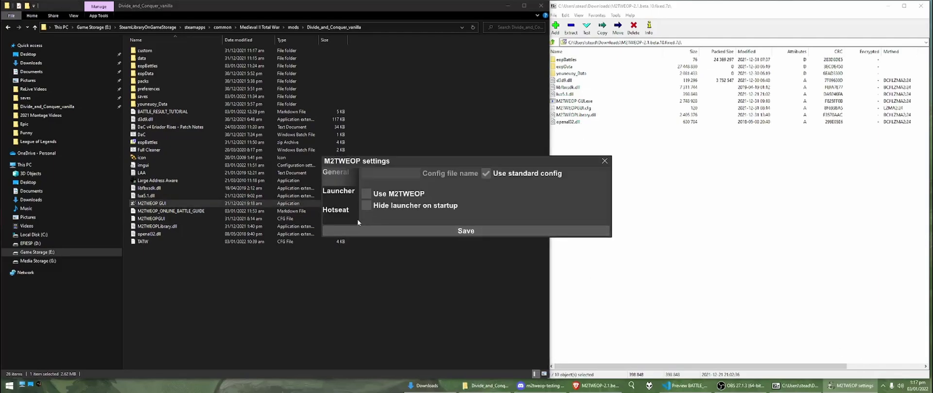
left_click(336, 172)
left_click(336, 191)
Step: Locate the medieval2.preference config file in the Medieval II Total War folder, then return to the mod folder
left_click(260, 26)
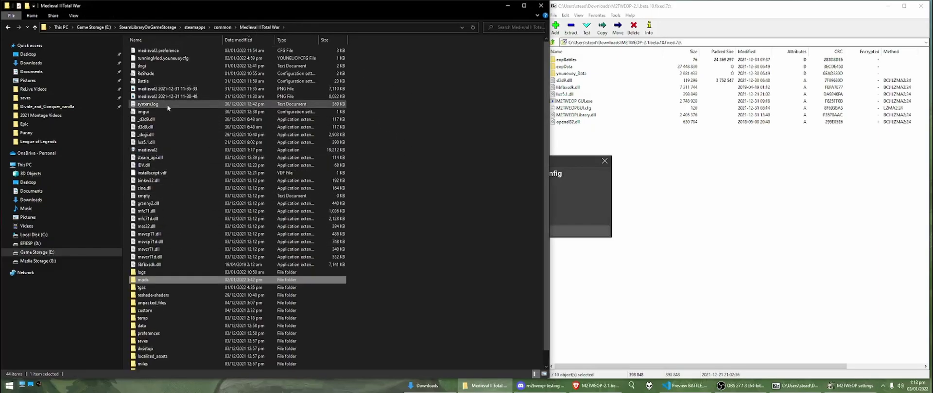
left_click(172, 52)
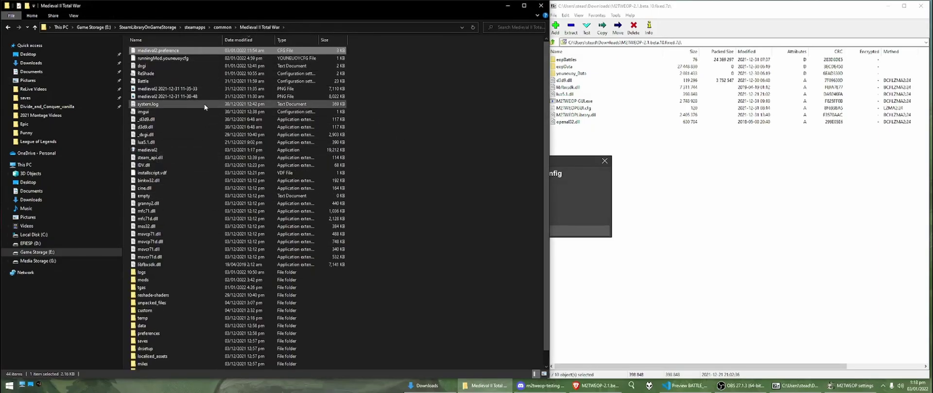
key("alt+Left")
Step: Replace the standard config with the config file TATW.cfg and enable Use M2TWEOP
left_click(569, 188)
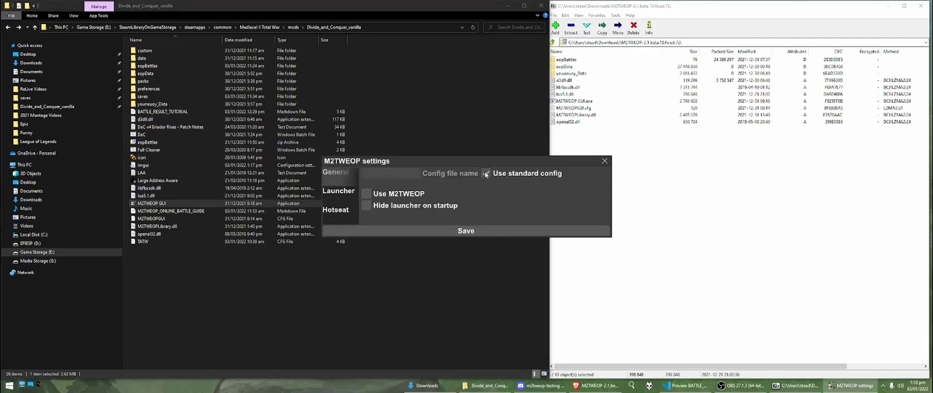
left_click(484, 173)
left_click(404, 177)
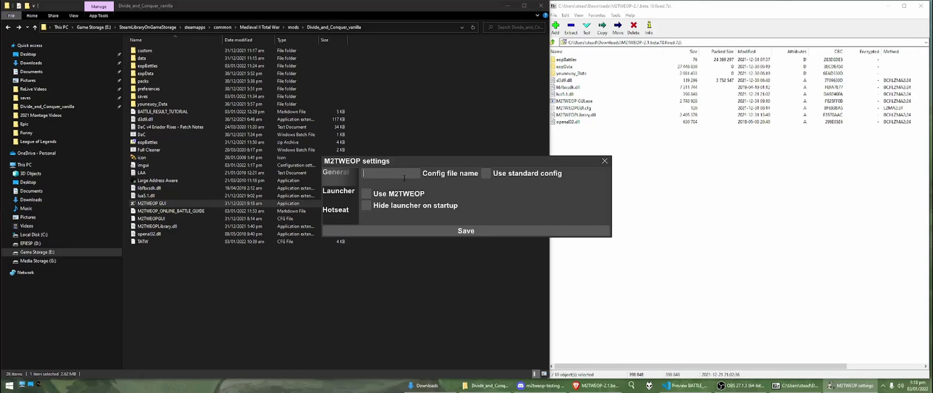
type("TAW")
key("BackSpace")
type("TW.cdf")
key("BackSpace")
key("BackSpace")
type("fg")
left_click(408, 194)
Step: Enable autogeneration of battle results files and of historical battles in the hotseat settings
left_click(339, 210)
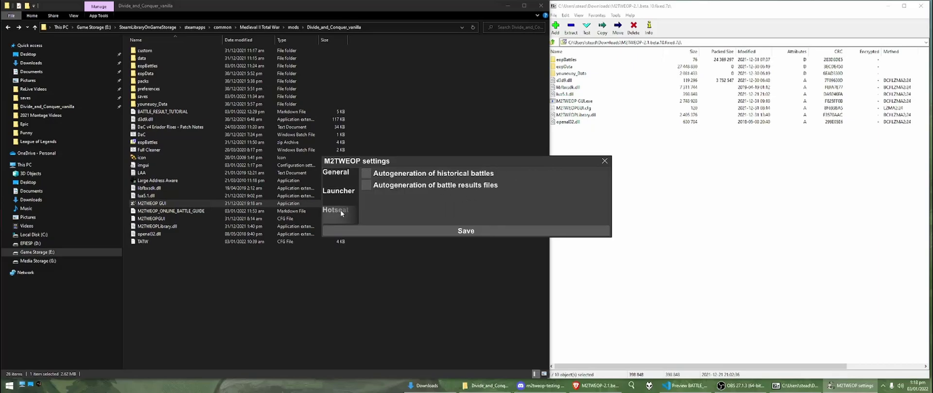
left_click(366, 186)
left_click(366, 173)
Step: Save the M2TWEOP settings and run the mod
left_click(340, 191)
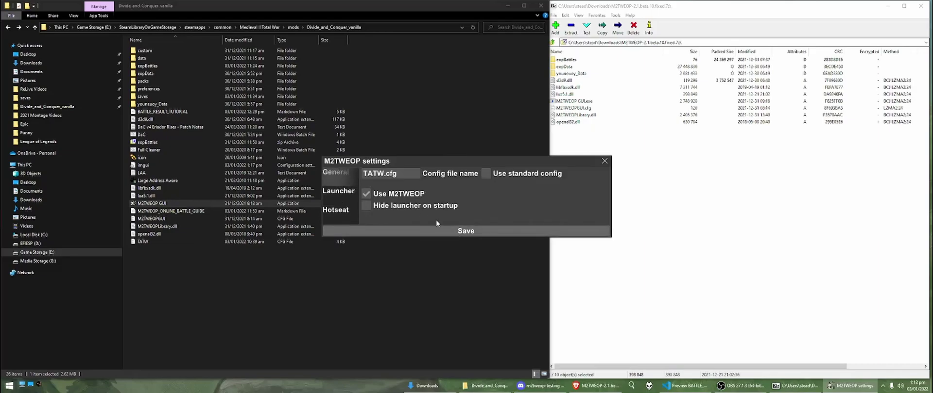
left_click(473, 231)
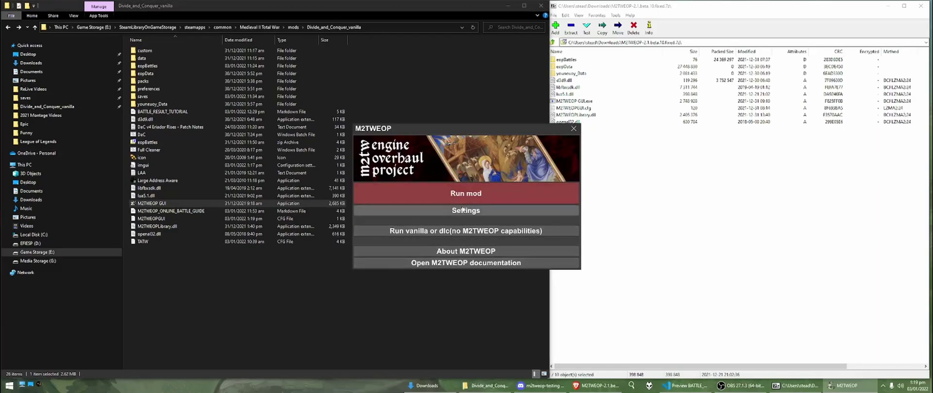
left_click(474, 195)
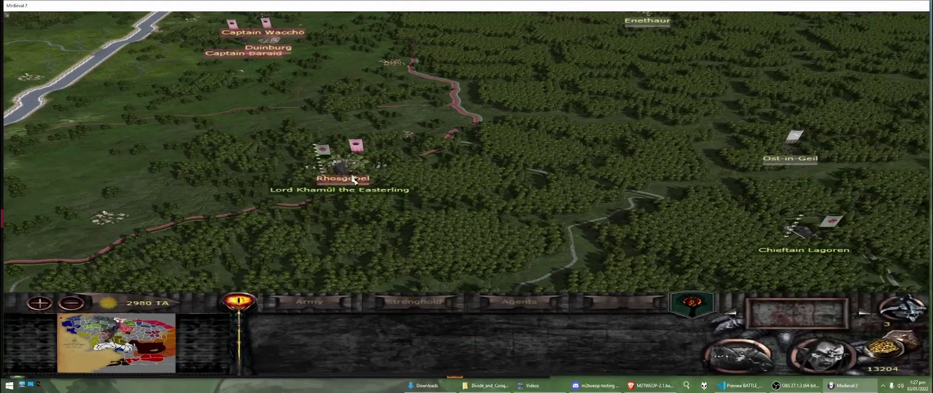
Step: Select Lord Khamûl the Easterling's army and inspect the settlement details of besieged Rhosgobel
left_click(348, 170)
double_click(334, 160)
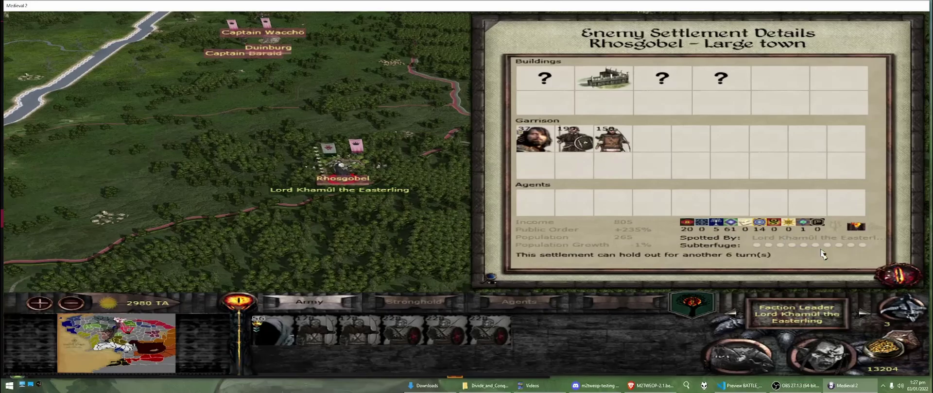
left_click(886, 280)
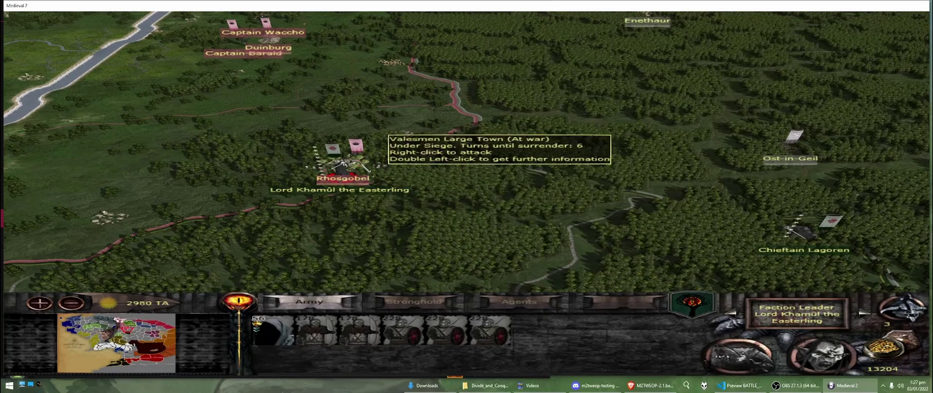
Step: Order the besieging army to assault Rhosgobel and dismiss the winner selection window
right_click(371, 165)
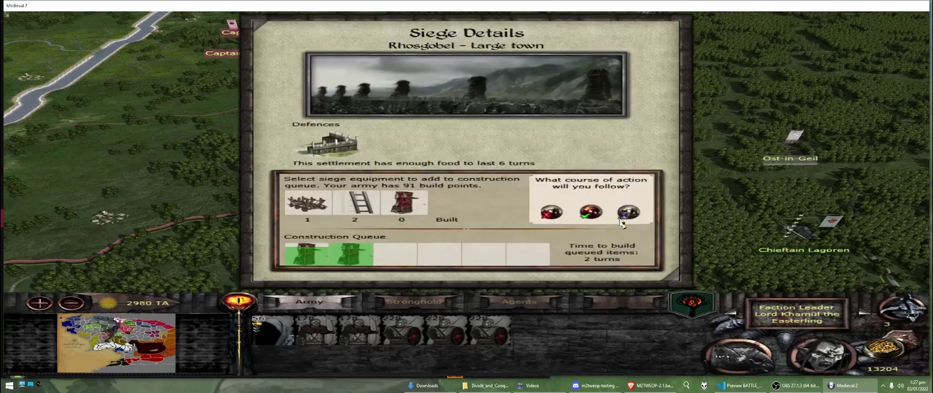
left_click(588, 212)
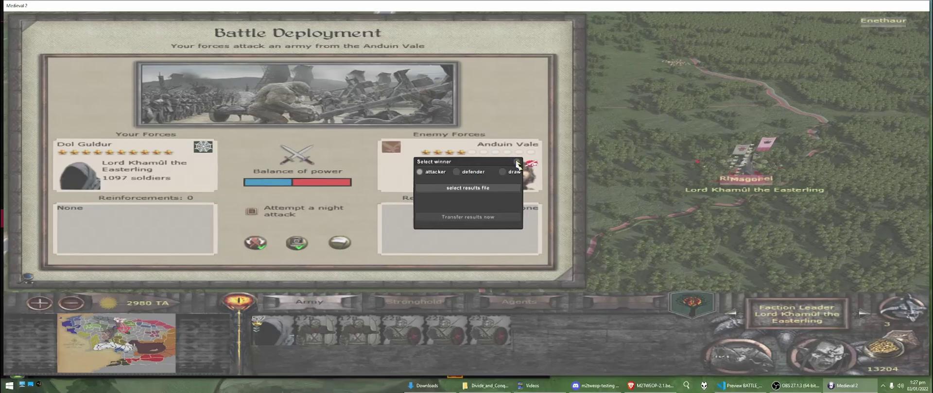
left_click(516, 163)
Step: Save the campaign before the battle as "Dol Goldur Test 1"
key("Escape")
left_click(383, 204)
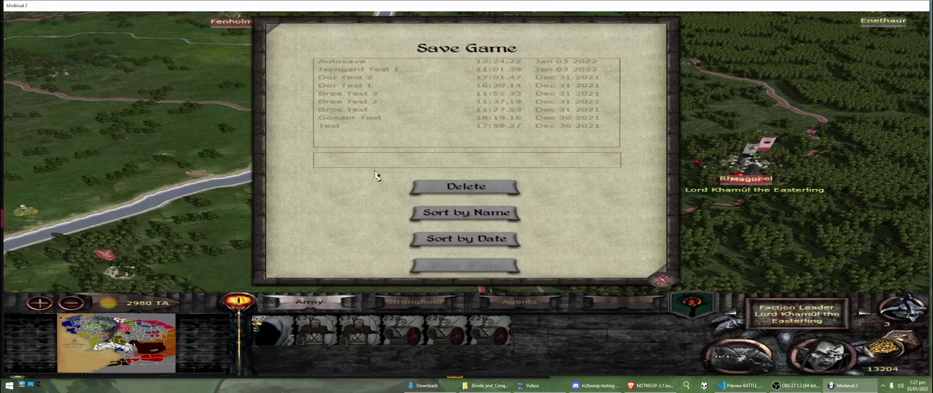
left_click(375, 165)
type("Do")
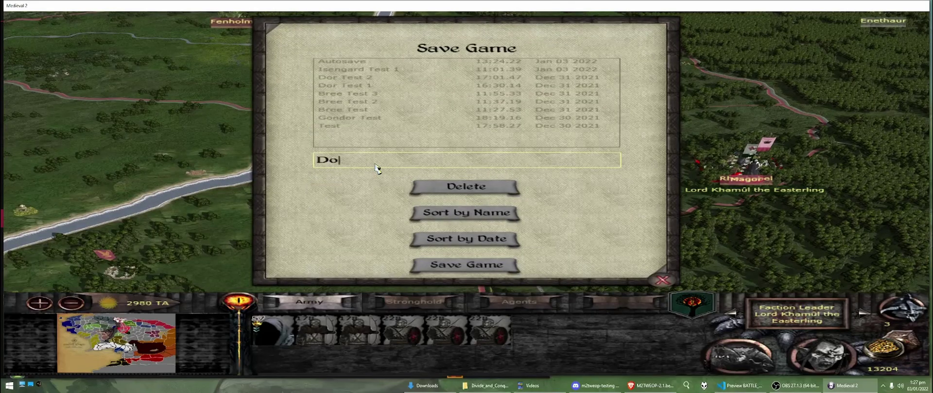
type("l Goldur Test 1")
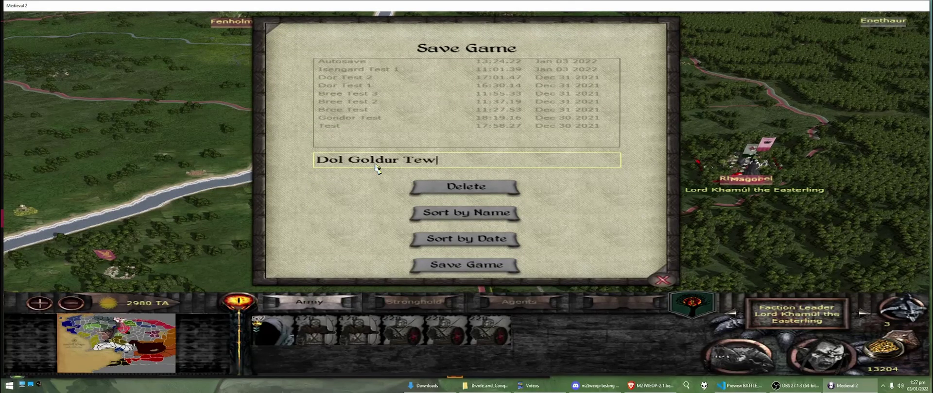
left_click(477, 271)
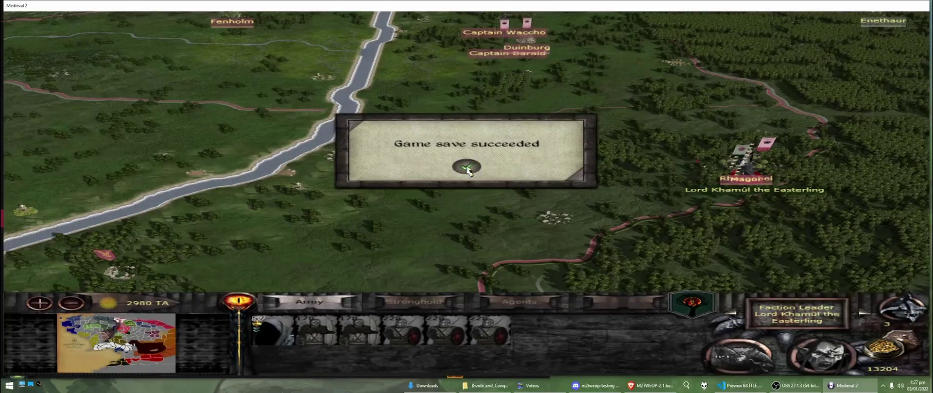
left_click(466, 167)
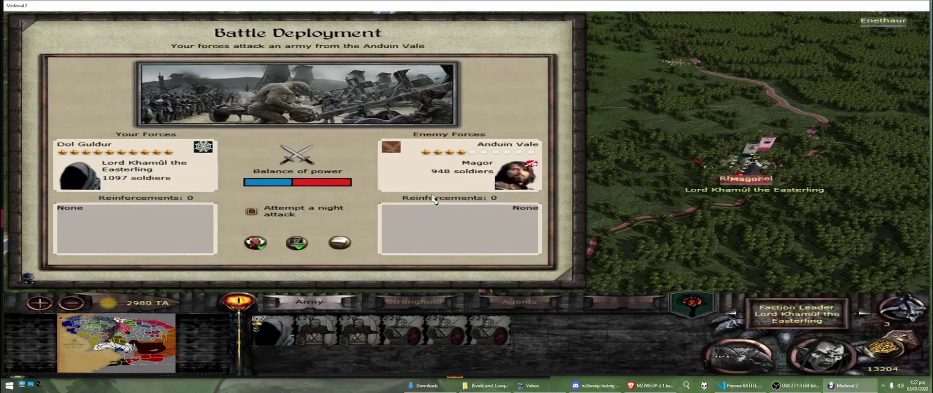
Step: Fight the Rhosgobel assault on the battle map and start the deployment phase
left_click(266, 241)
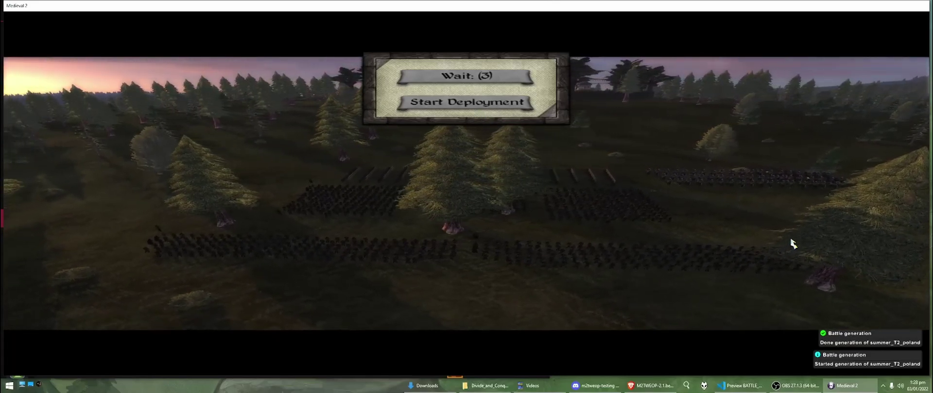
left_click(463, 108)
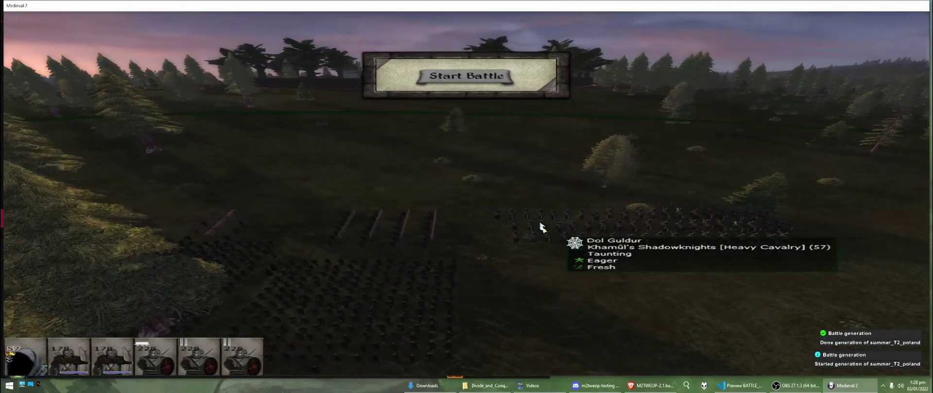
Step: Exit the Rhosgobel battle early and accept the battle results
key("Escape")
left_click(514, 262)
left_click(442, 162)
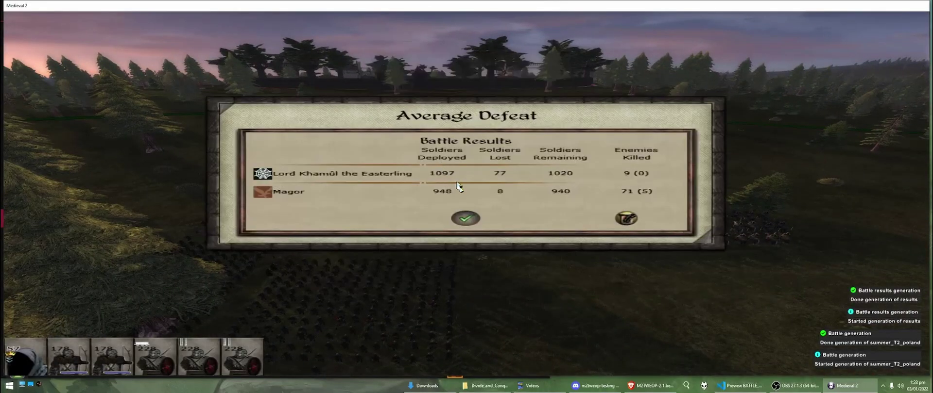
left_click(461, 218)
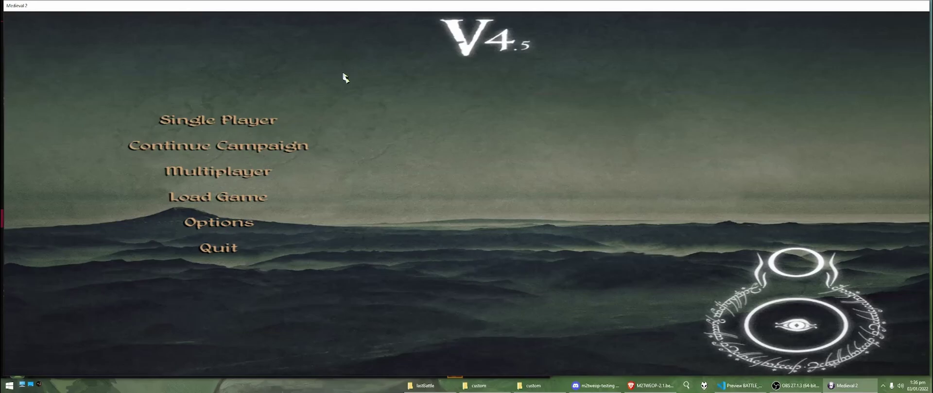
Step: View the single-player historical battle list and check the mod's battle/custom folder in File Explorer
left_click(253, 121)
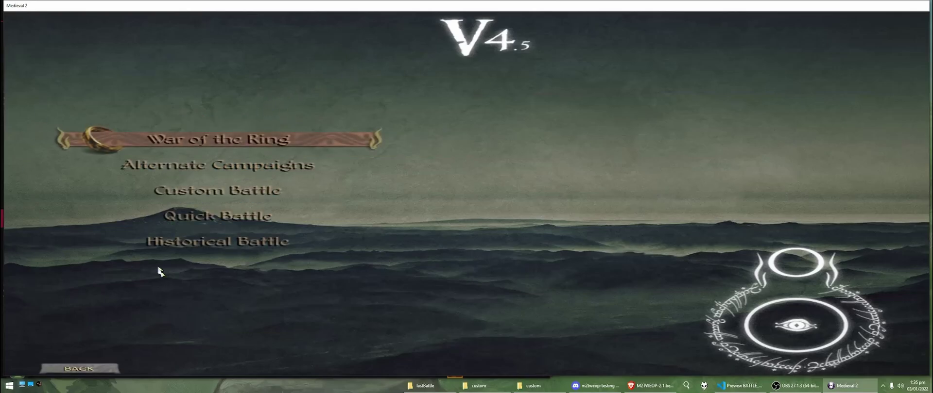
left_click(203, 239)
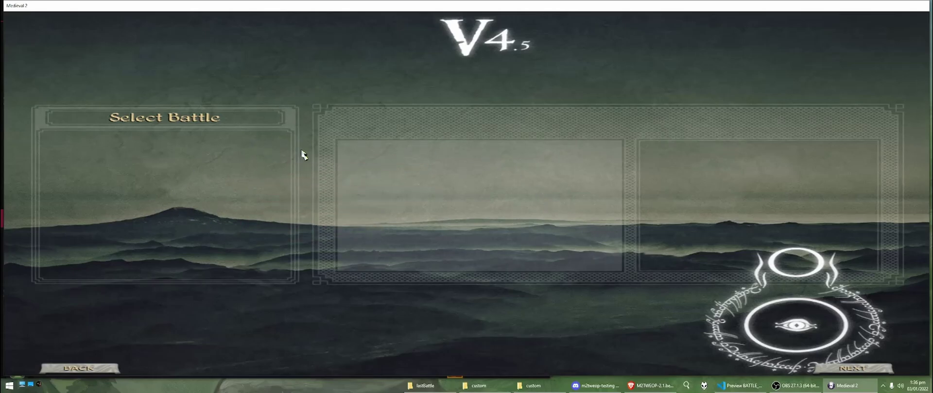
left_click(533, 385)
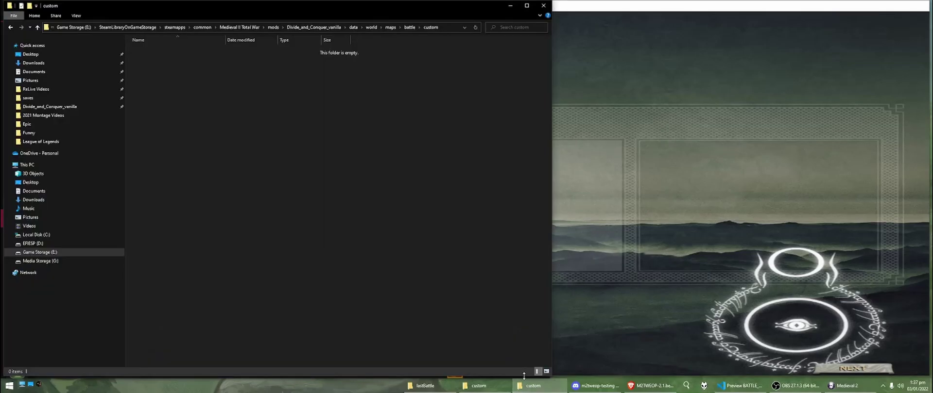
Step: Locate the generated summer_T2_poland folder in the mod's eopBattles/lastBattle folder and select it for copying
left_click(425, 386)
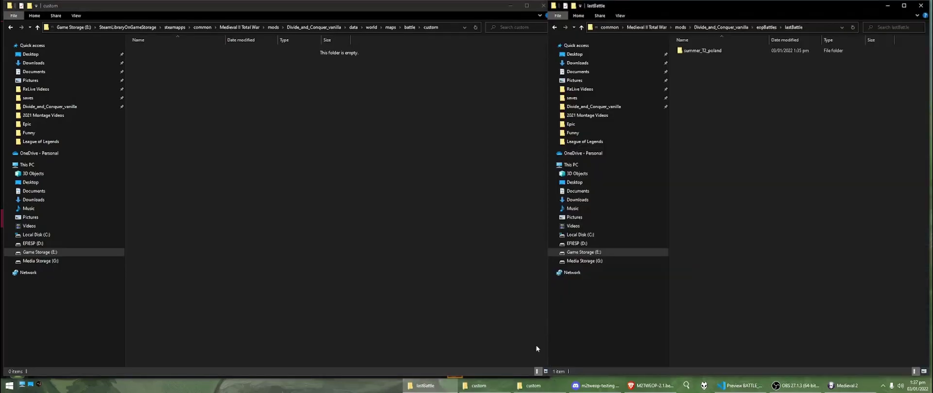
left_click(721, 28)
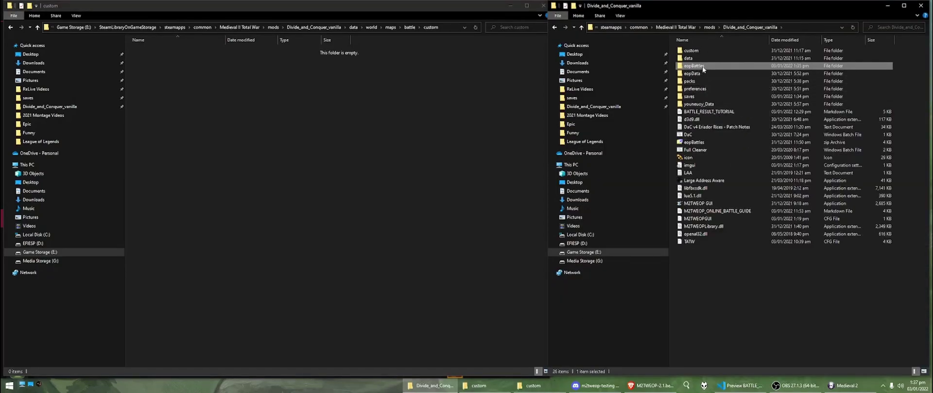
double_click(701, 66)
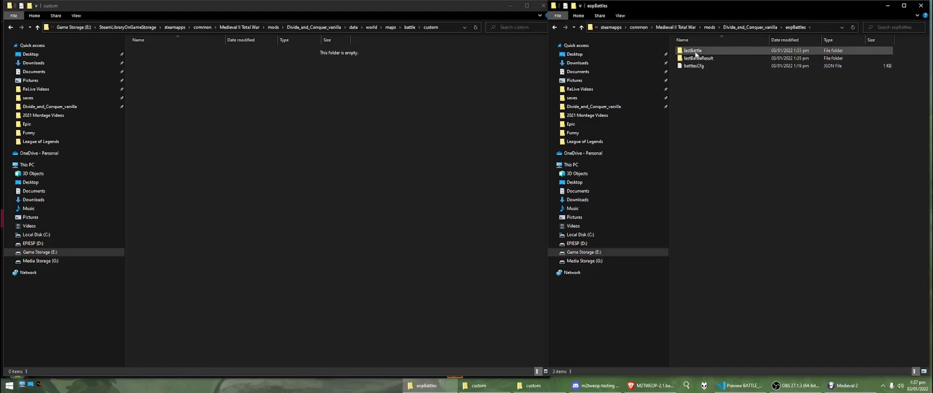
double_click(694, 51)
left_click(703, 51)
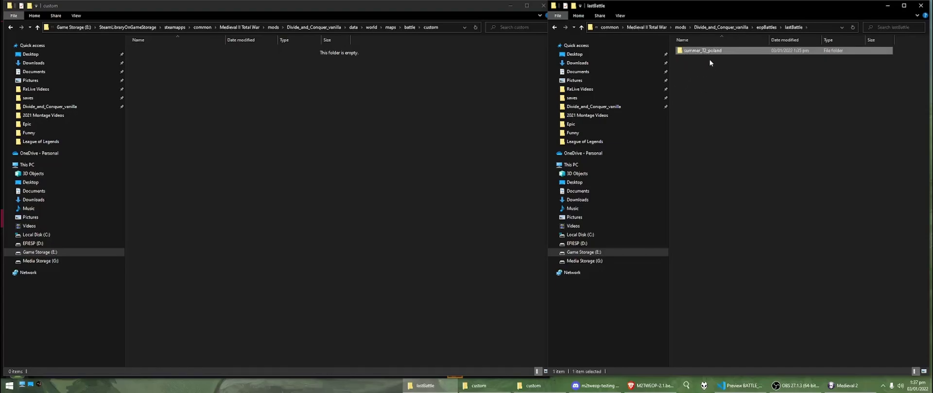
left_click(714, 63)
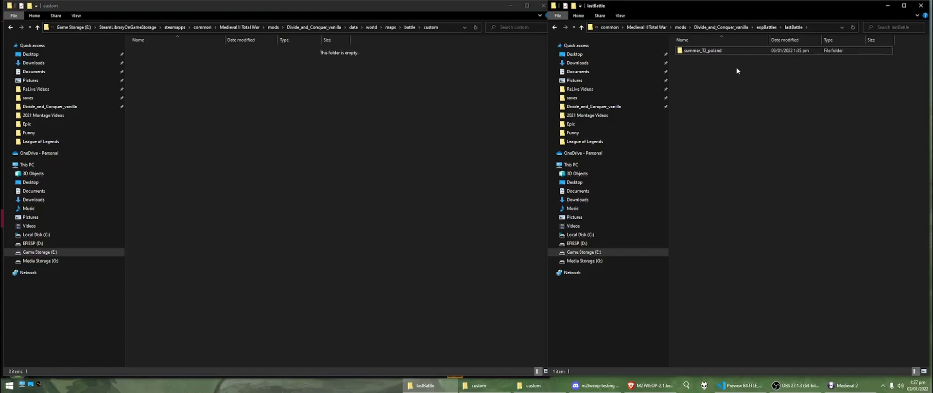
left_click(714, 48)
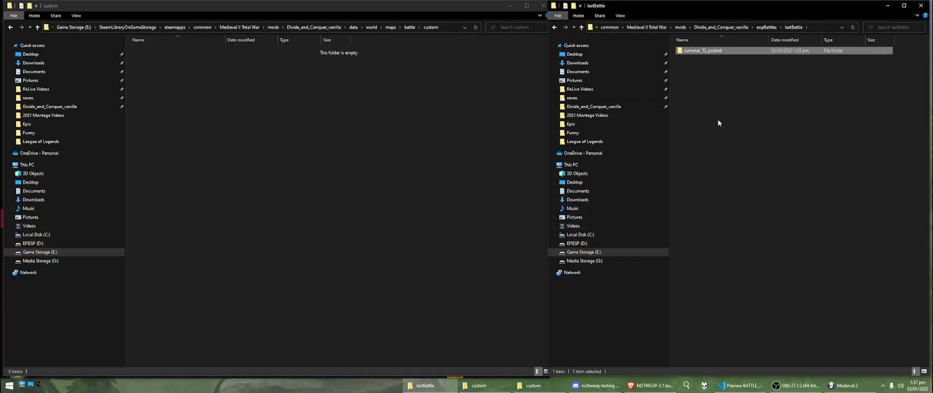
Step: Paste the summer_T2_poland folder into Divide_and_Conquer_vanilla/data/world/maps/battle/custom
left_click(353, 131)
left_click(314, 27)
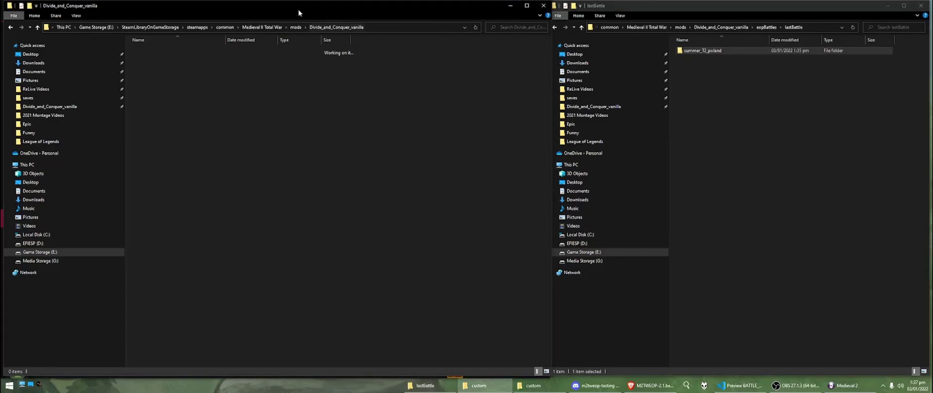
double_click(145, 59)
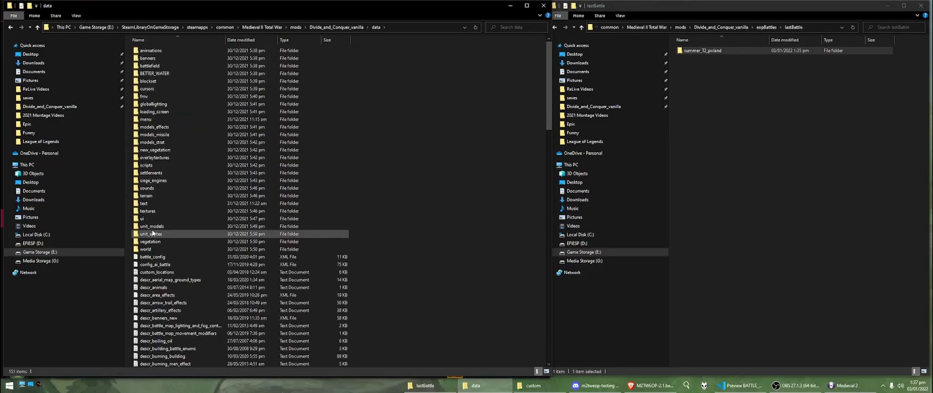
double_click(151, 249)
double_click(145, 50)
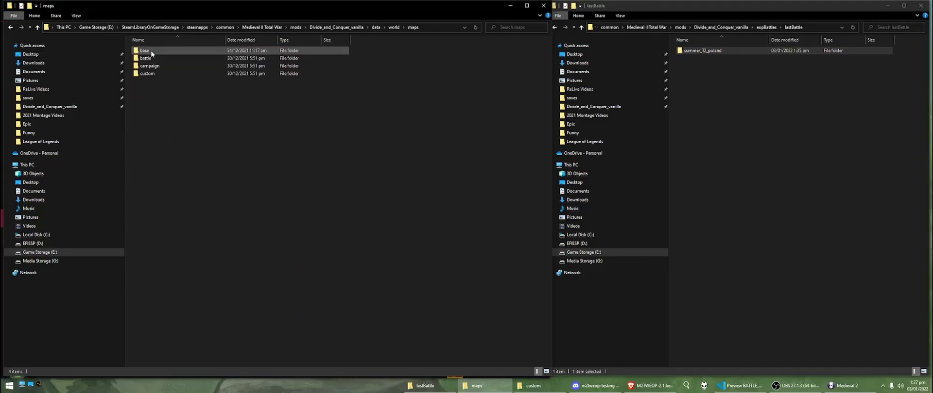
double_click(152, 59)
double_click(148, 51)
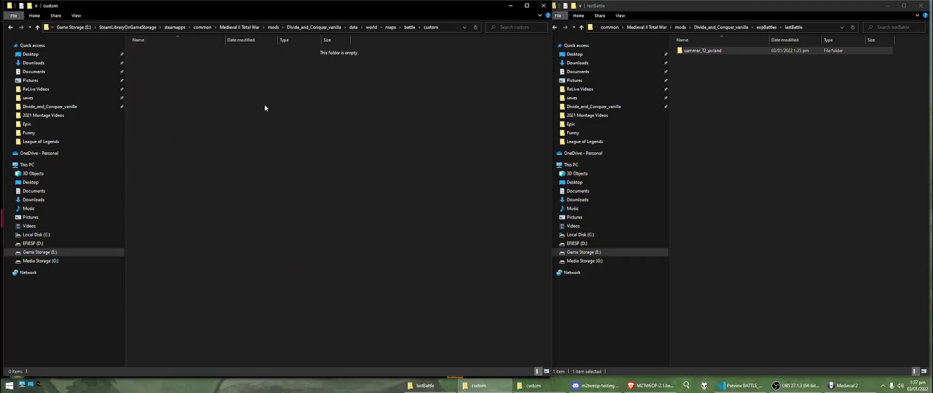
key("ctrl+v")
left_click(225, 112)
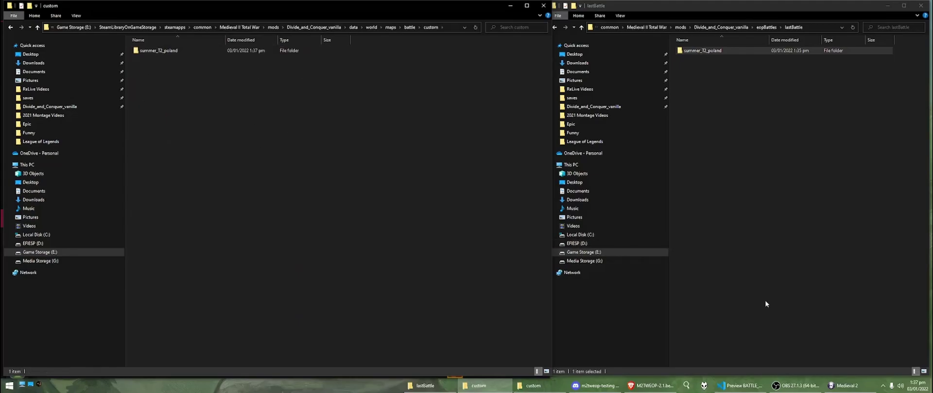
Step: Switch back to Medieval 2, reload the historical battle list and select summer_T2_poland to view its details
left_click(847, 385)
left_click(98, 368)
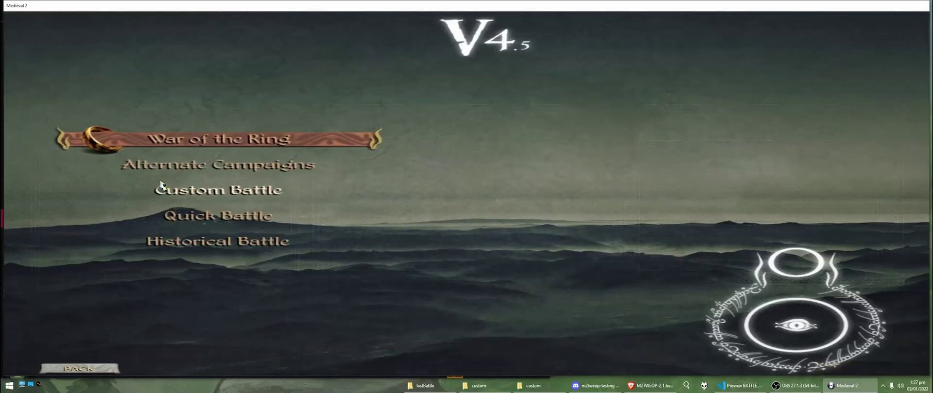
left_click(204, 140)
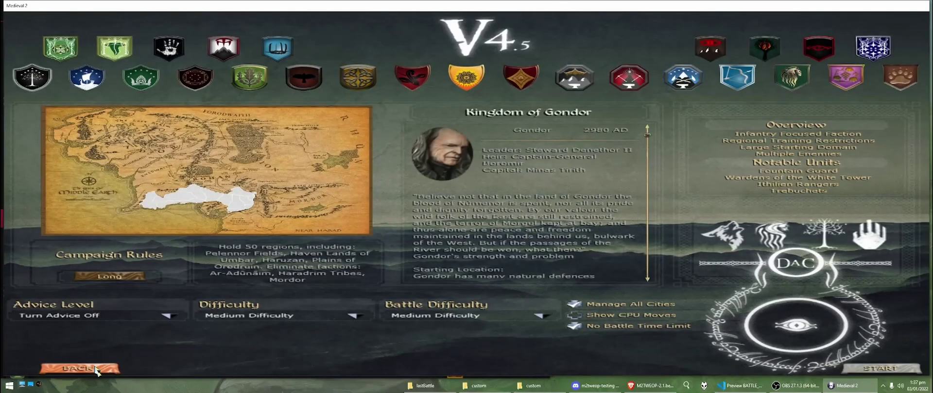
left_click(75, 346)
left_click(214, 241)
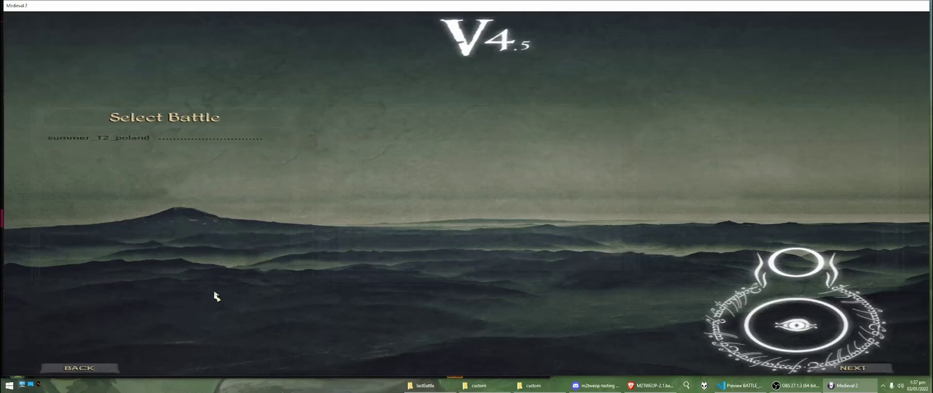
left_click(183, 138)
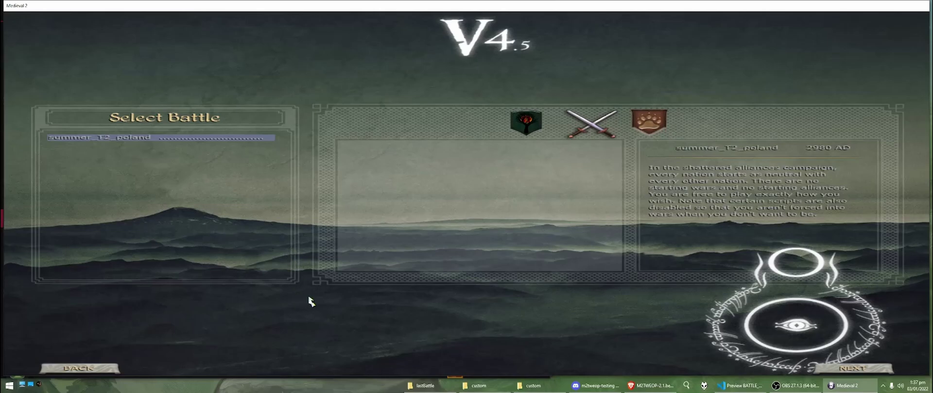
Step: Return to the main menu, look at the multiplayer LAN battle lobby and leave it again
left_click(79, 368)
left_click(79, 369)
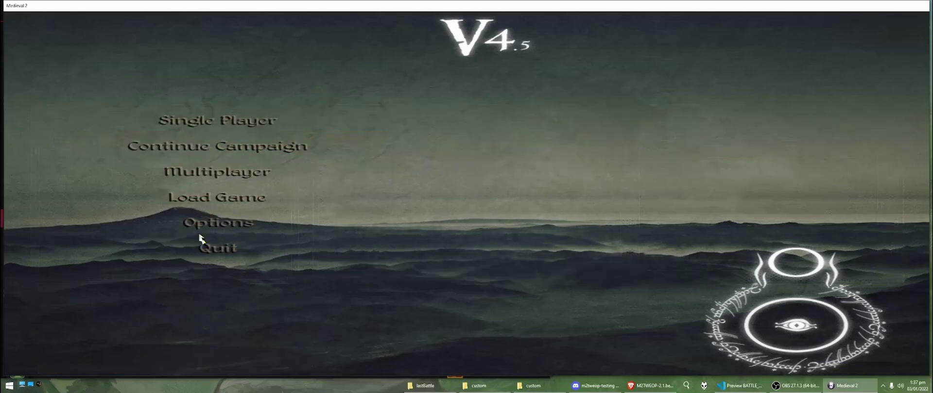
left_click(217, 172)
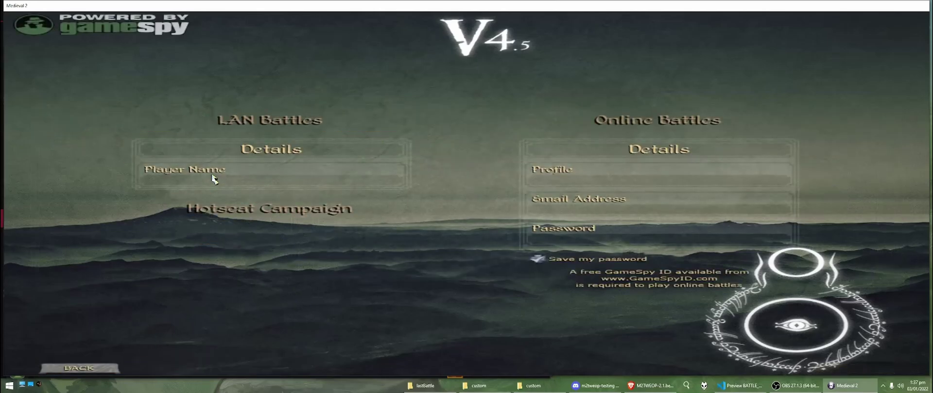
left_click(272, 122)
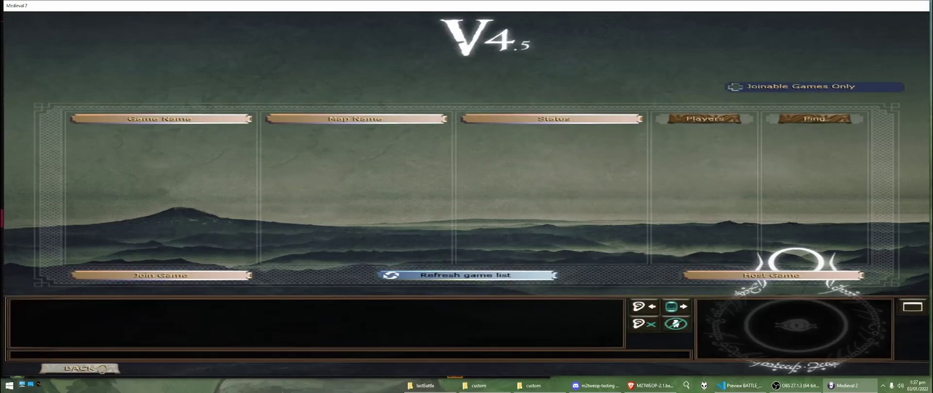
left_click(107, 367)
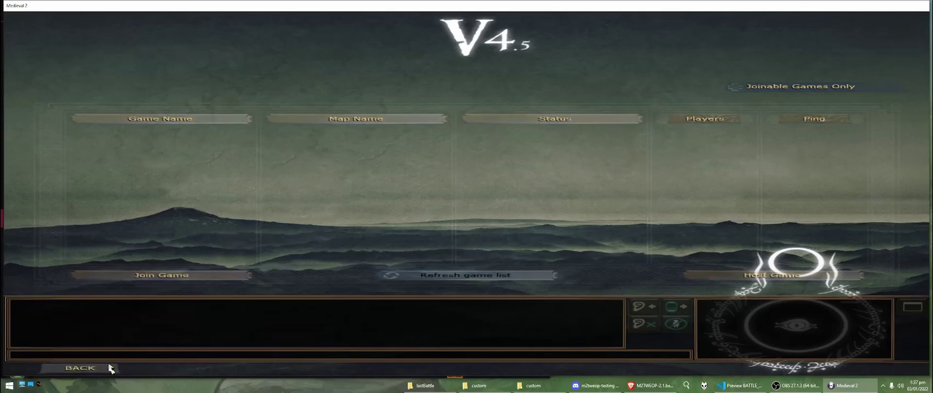
Step: Enter the online battle lobby and set up a hosted game with the name "Test"
left_click(637, 132)
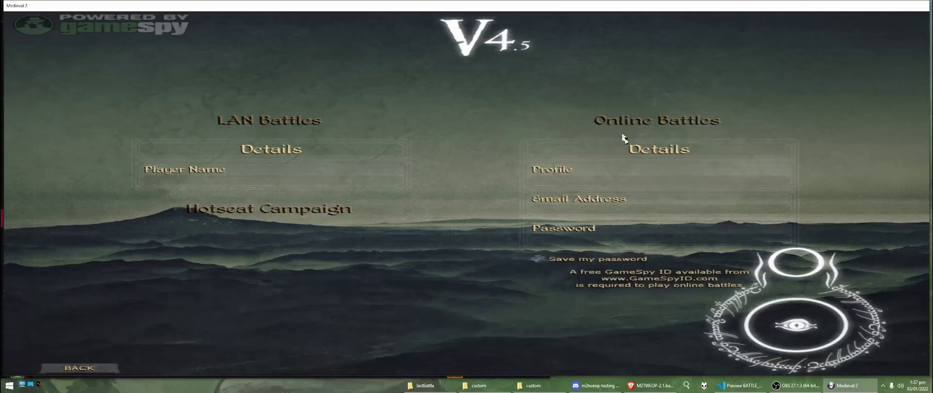
left_click(706, 273)
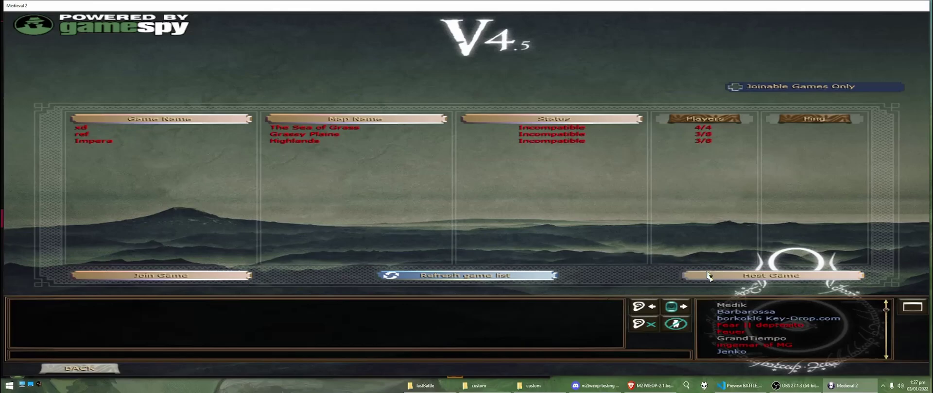
left_click(238, 119)
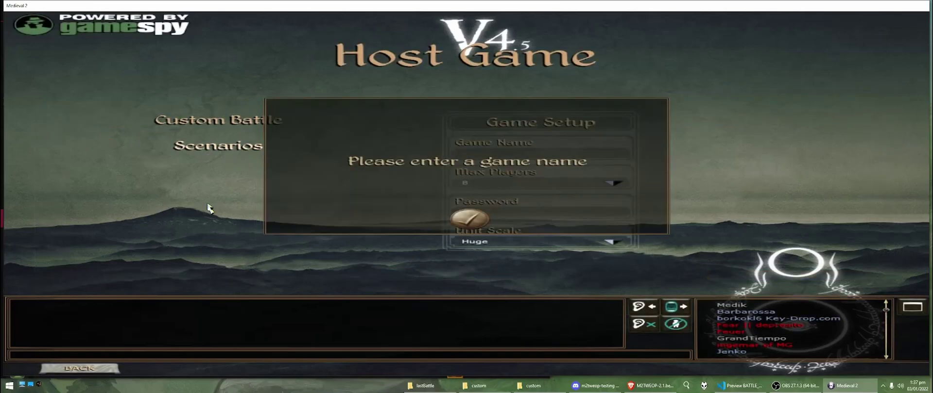
left_click(474, 223)
left_click(474, 161)
type("Test")
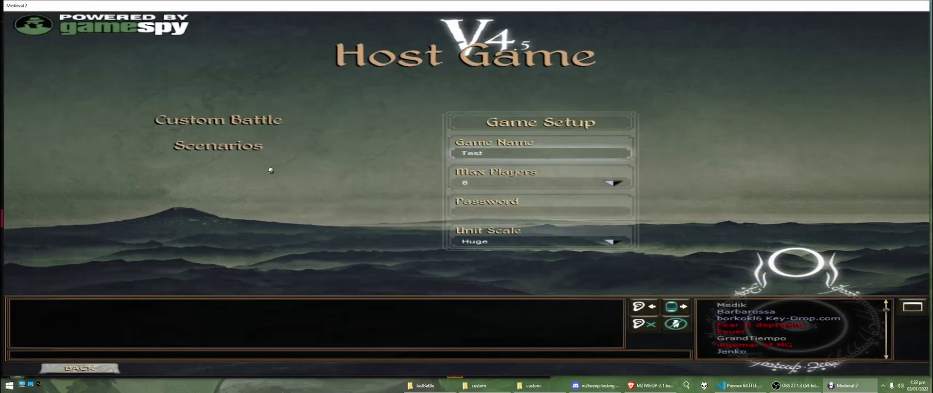
Step: Inspect the summer_T2_poland battle among the hosted game's scenarios, and back out to the main menu
left_click(234, 147)
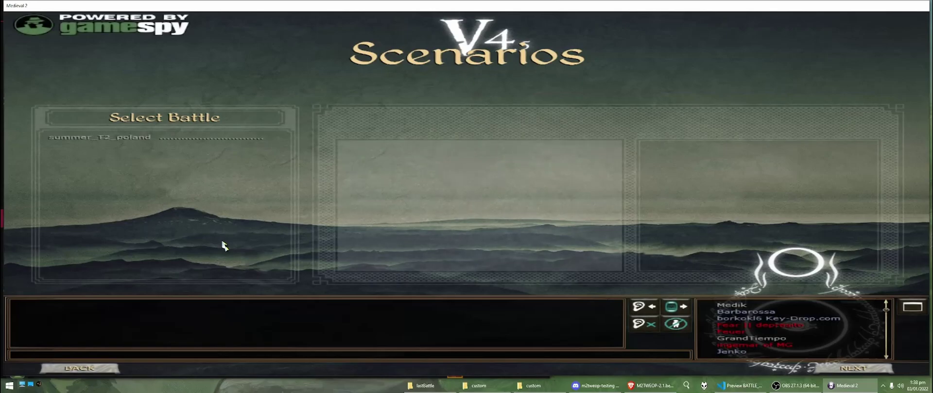
left_click(154, 140)
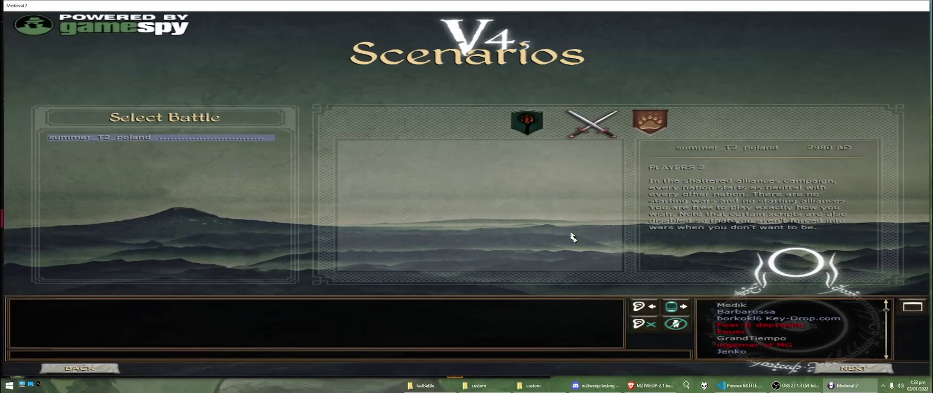
left_click(90, 370)
left_click(90, 370)
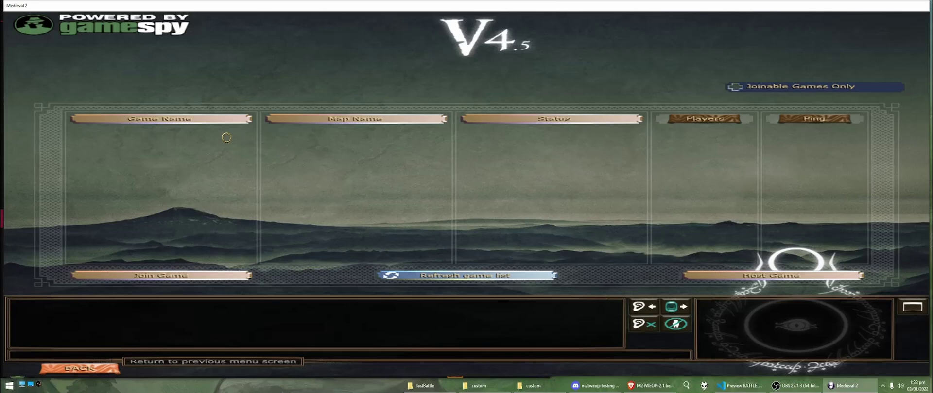
left_click(90, 370)
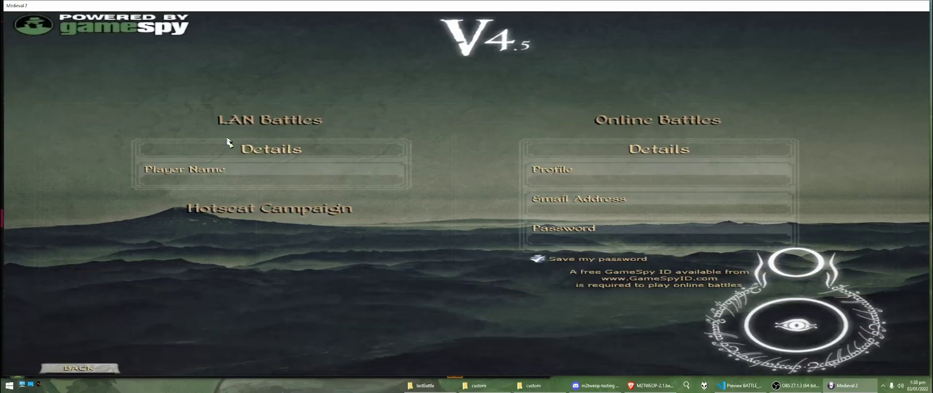
left_click(102, 367)
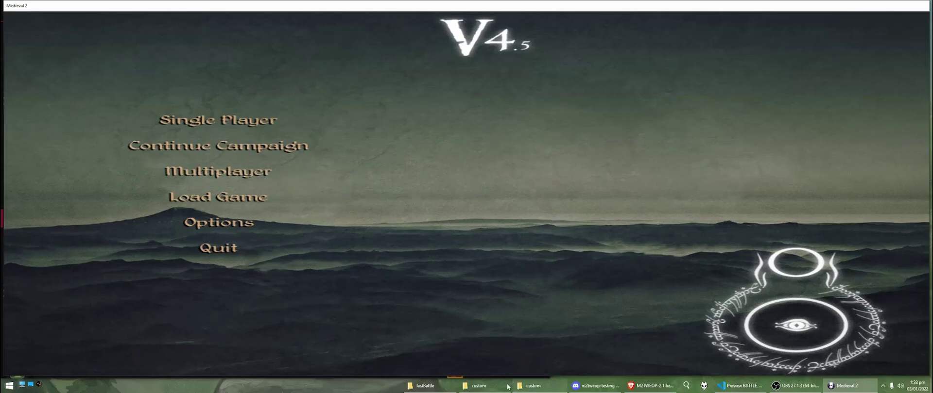
Step: Bring up the lastBattle and custom folders and compress the summer_T2_poland folder in lastBattle into a zip archive
left_click(425, 385)
left_click(522, 386)
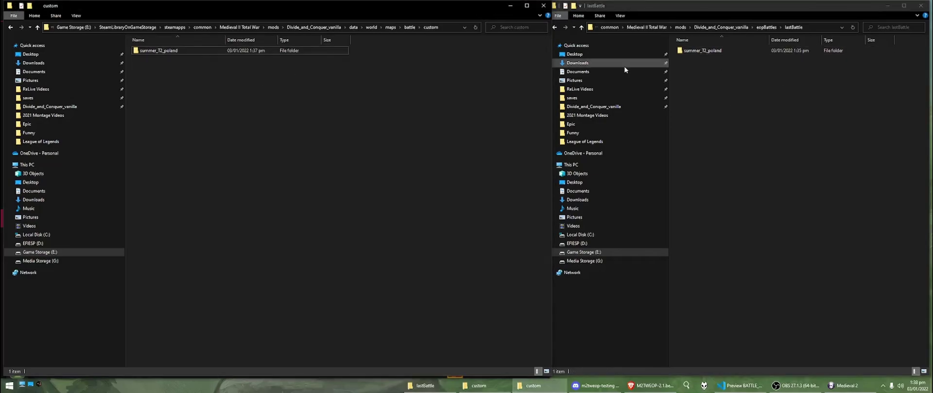
left_click(711, 52)
right_click(710, 52)
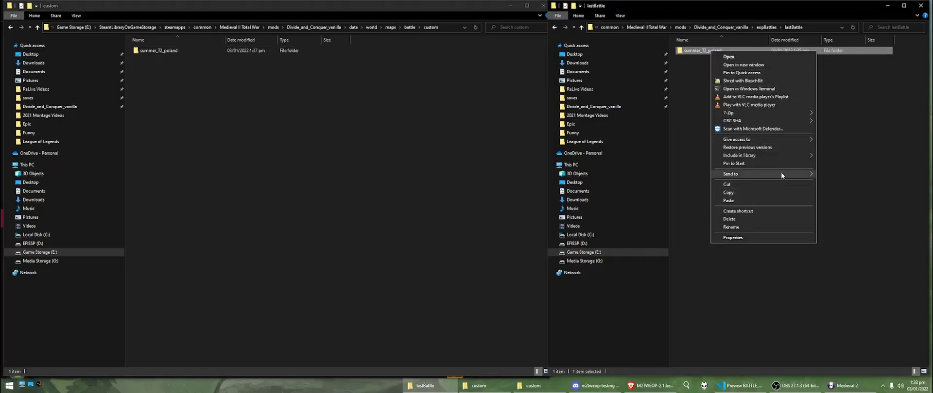
mouse_move(781, 173)
left_click(857, 183)
key("Return")
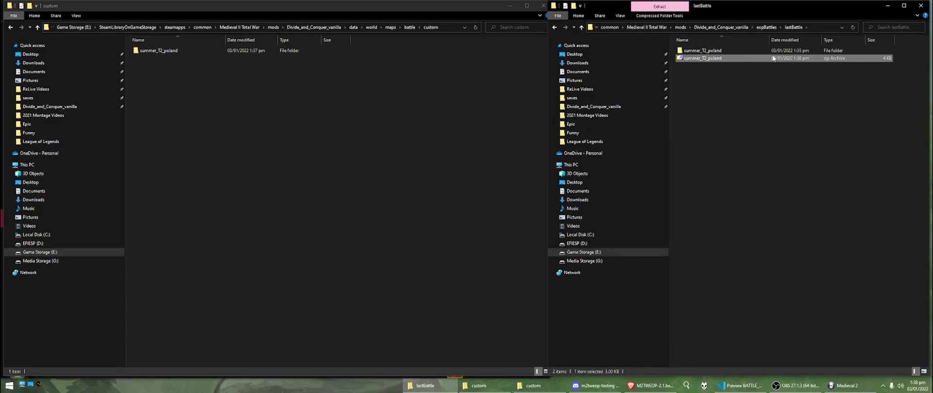
Step: Delete the summer_T2_poland zip archive from the lastBattle folder
left_click(290, 88)
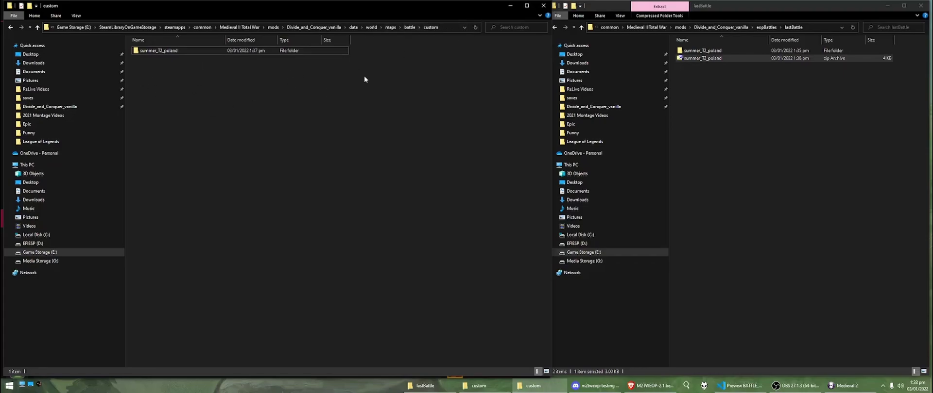
left_click(706, 94)
left_click(704, 59)
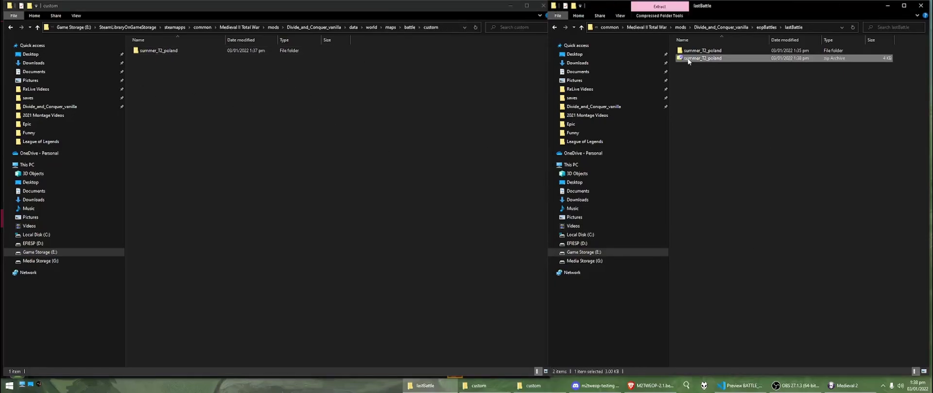
key("Delete")
Step: Switch back to Medieval 2 and launch the summer_T2_poland historical battle in single player
left_click(847, 386)
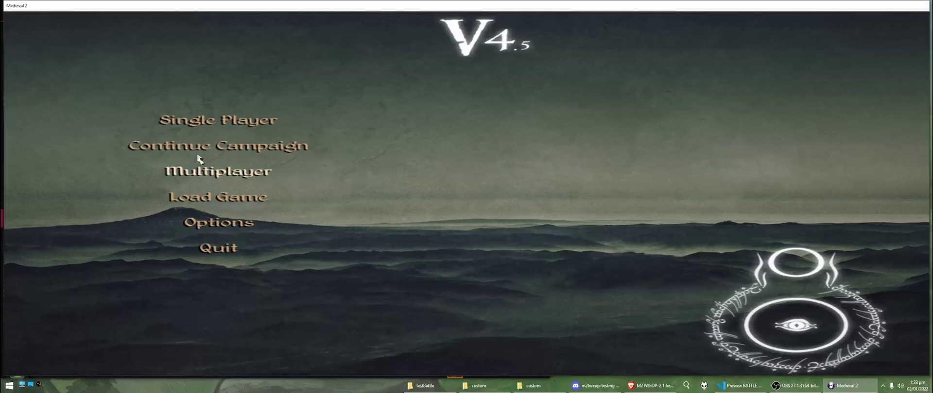
left_click(218, 121)
left_click(218, 242)
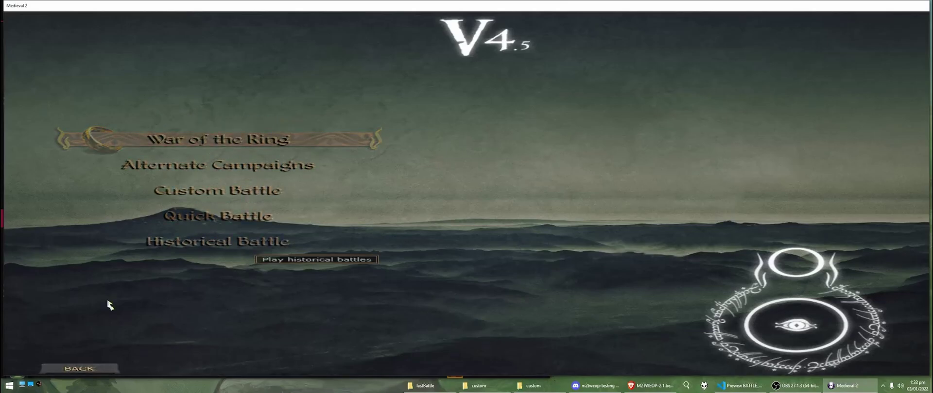
left_click(194, 140)
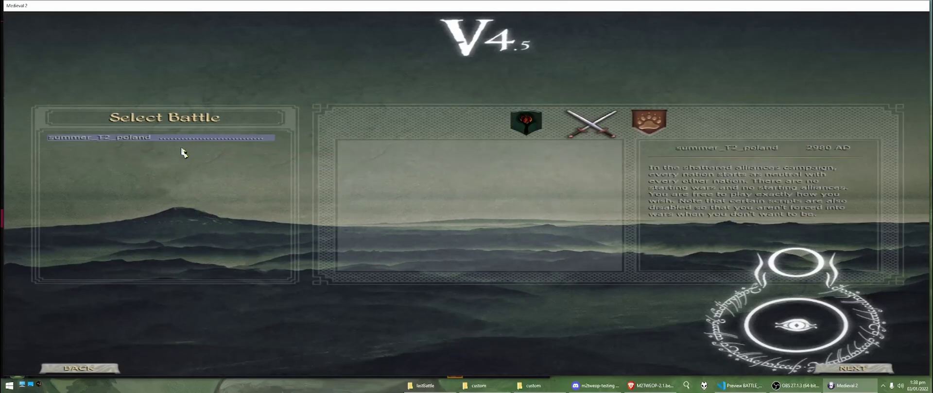
left_click(828, 362)
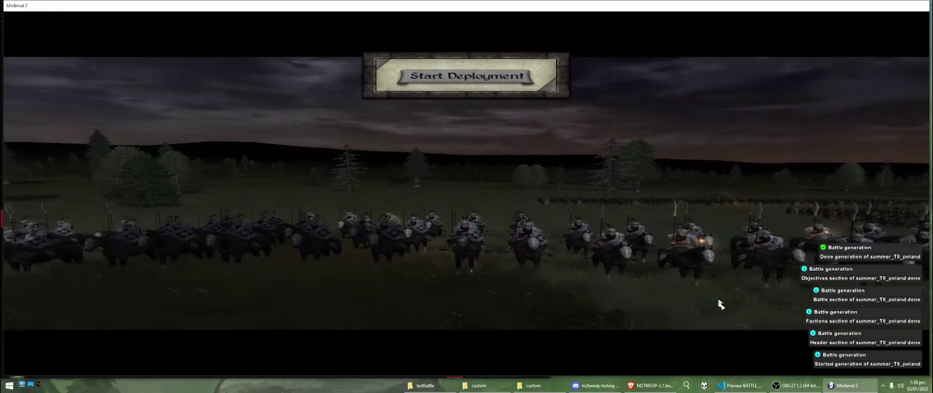
Step: Start deployment, fight the summer_T2_poland battle to its end and accept the battle results
left_click(533, 94)
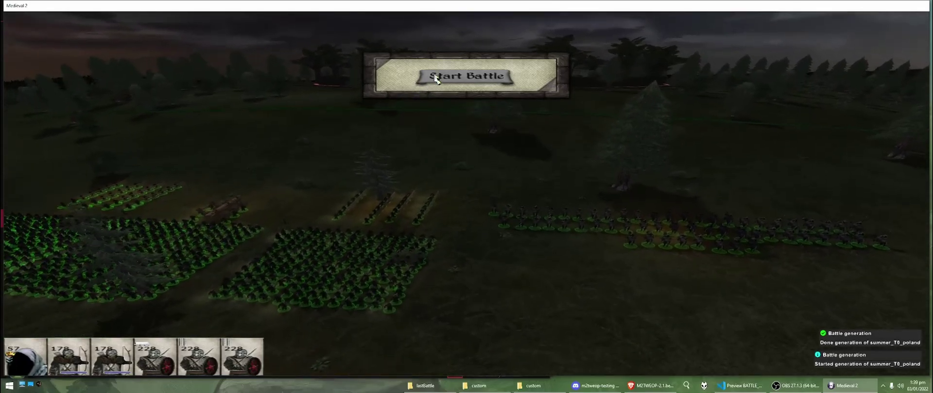
left_click(435, 78)
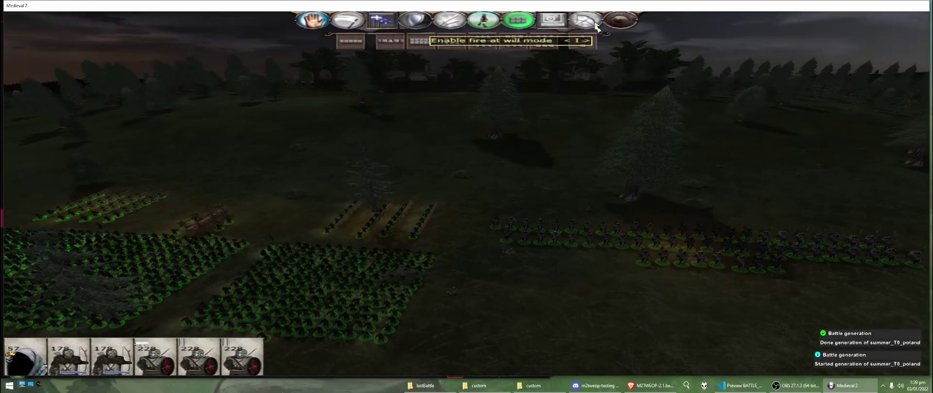
mouse_move(870, 79)
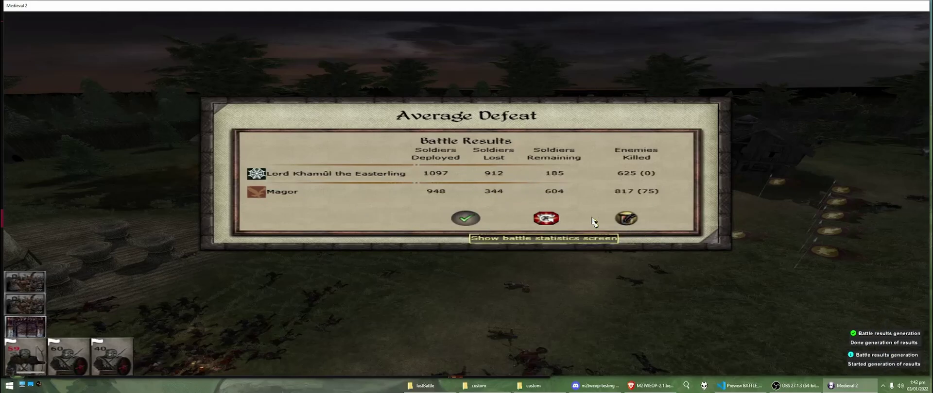
left_click(467, 218)
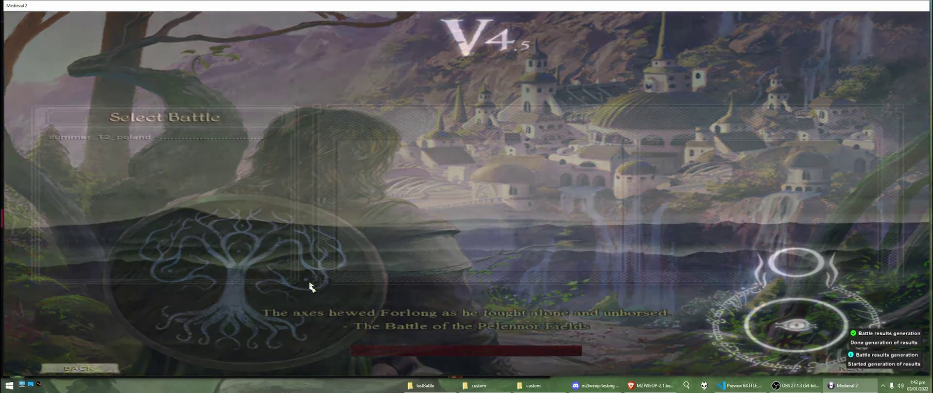
Step: Return to the main menu and load the saved Dol Guldur campaign game
left_click(100, 370)
left_click(100, 370)
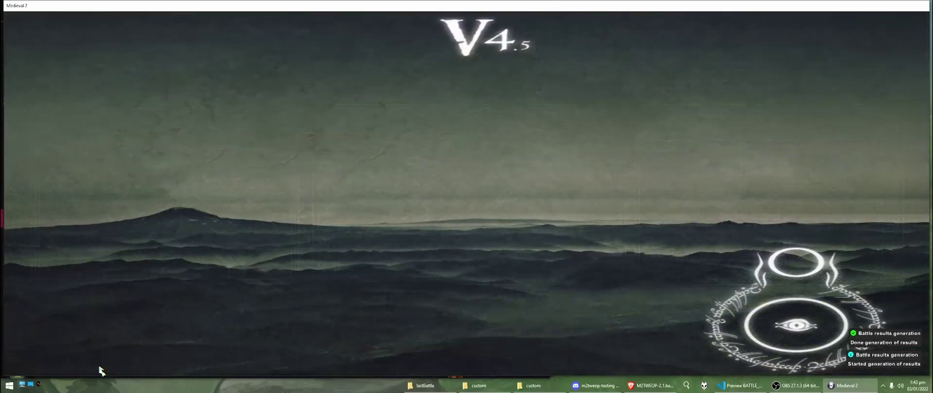
left_click(203, 195)
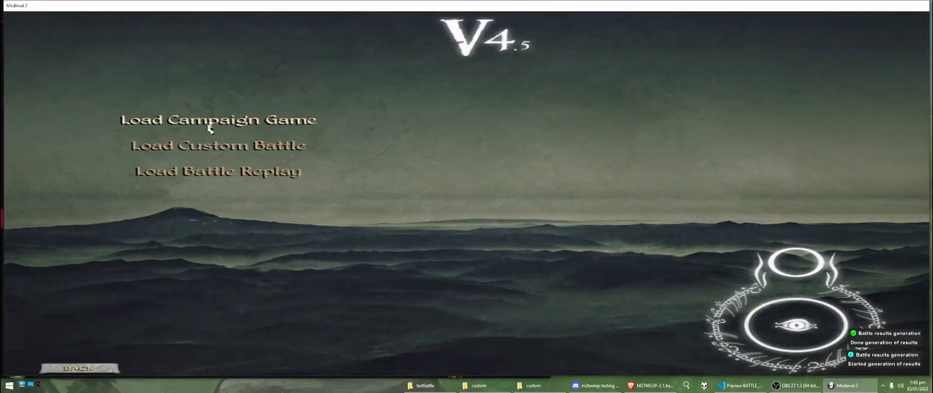
left_click(263, 146)
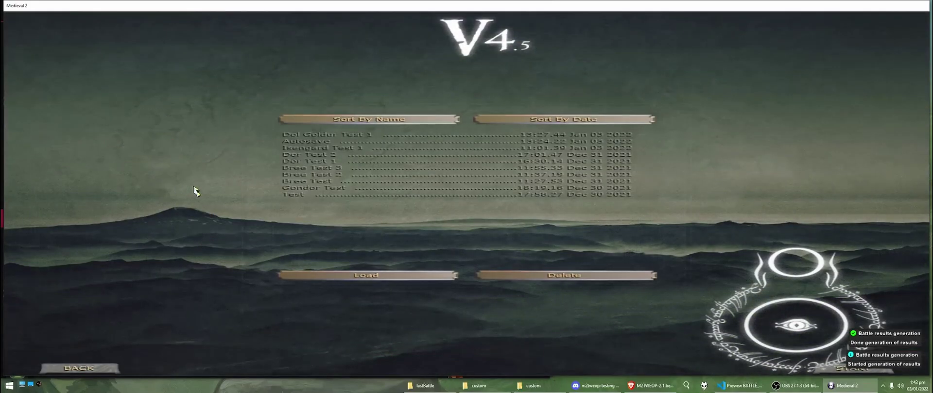
left_click(340, 275)
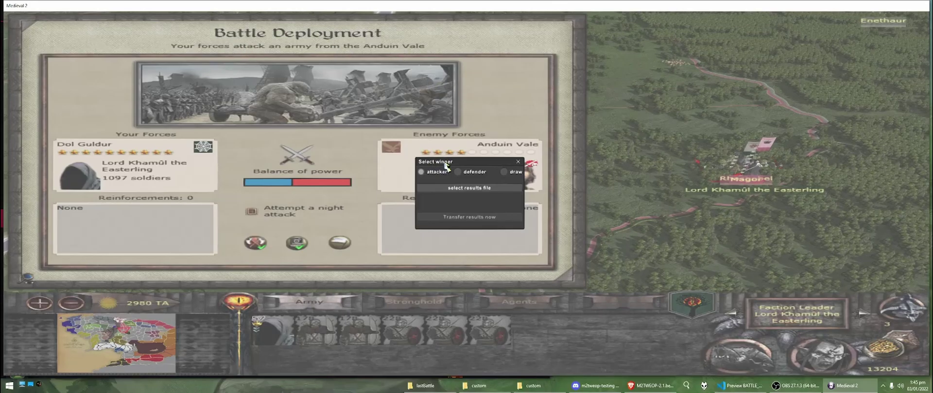
Step: Transfer the battle results with the defender as winner, using m2tweopBattleResults.json from Divide_and_Conquer_vanilla's eopBattles/lastBattleResult folder, and continue the game
left_click(458, 172)
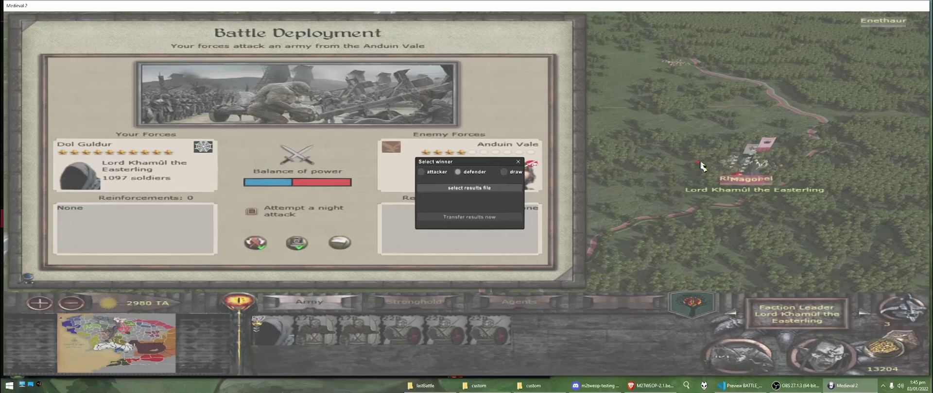
left_click(467, 194)
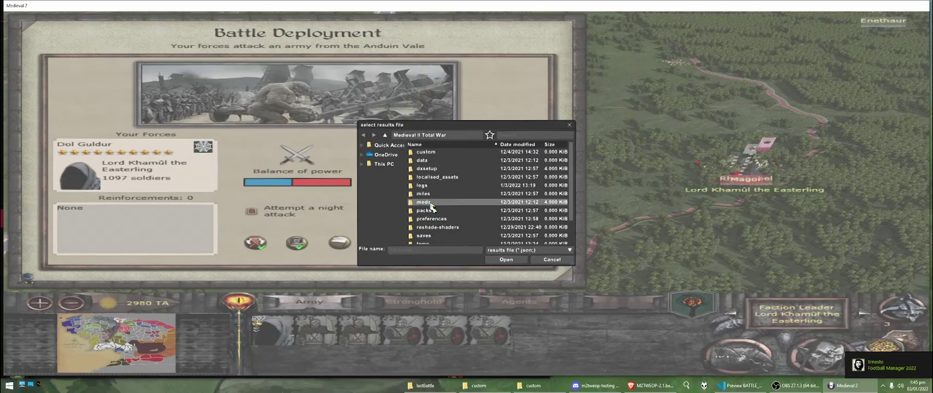
double_click(430, 203)
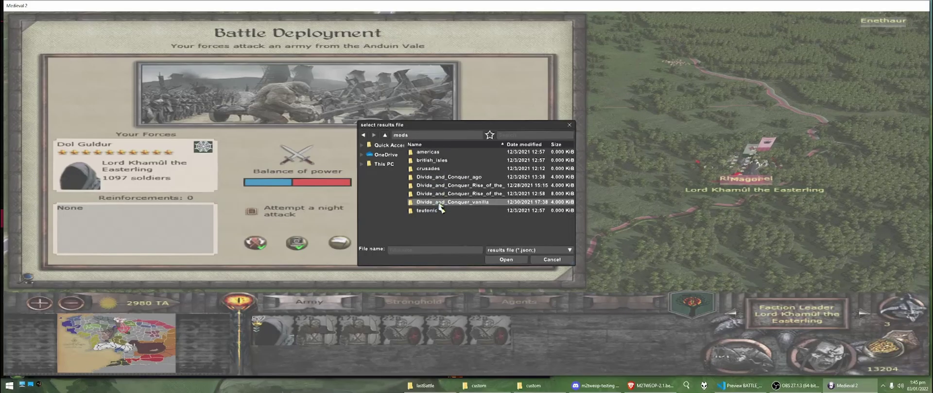
double_click(439, 203)
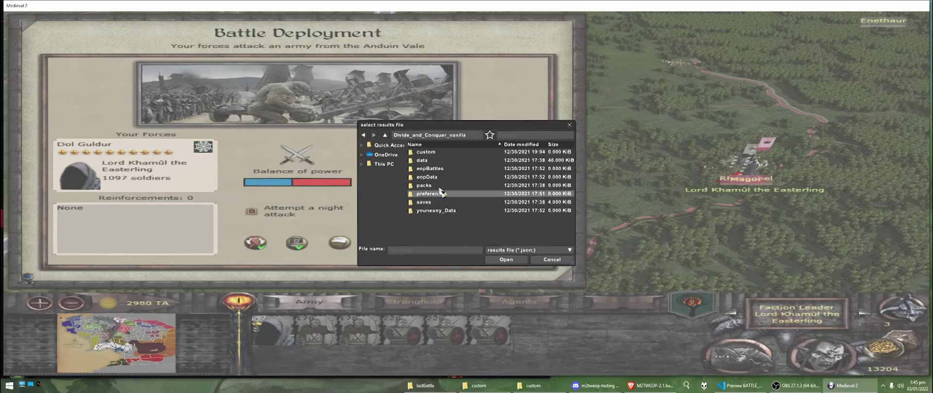
double_click(434, 169)
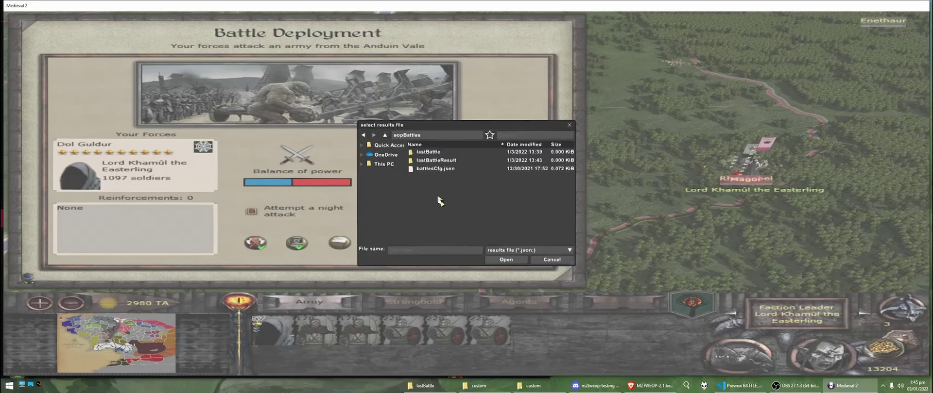
double_click(446, 161)
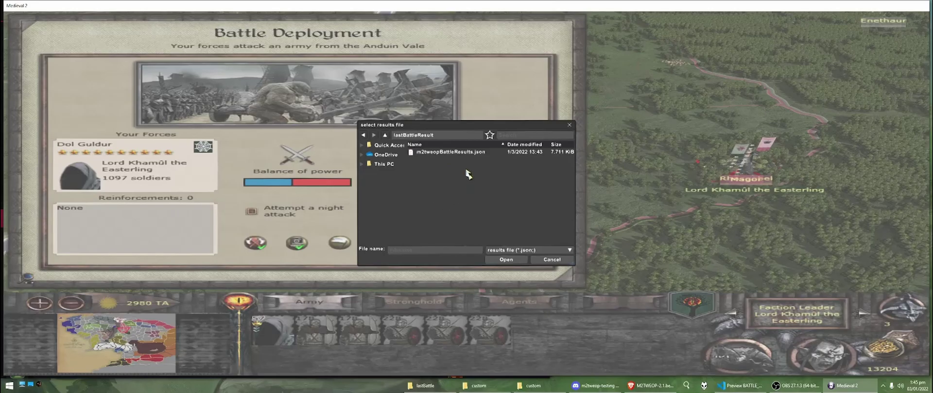
left_click(480, 152)
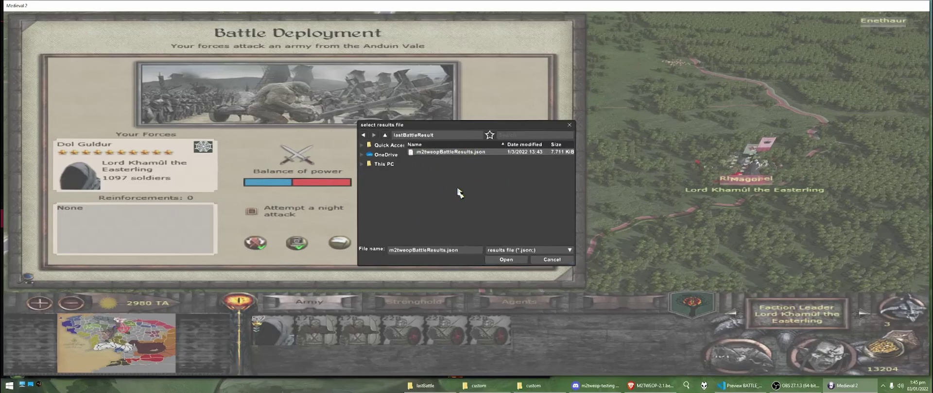
left_click(489, 262)
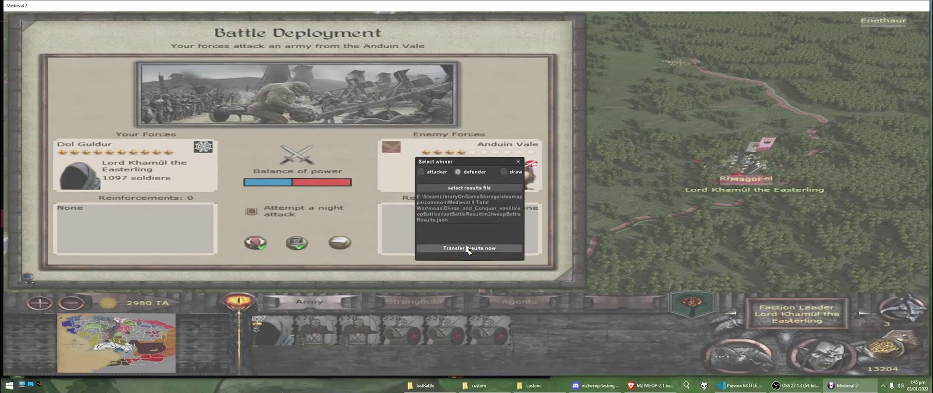
left_click(466, 249)
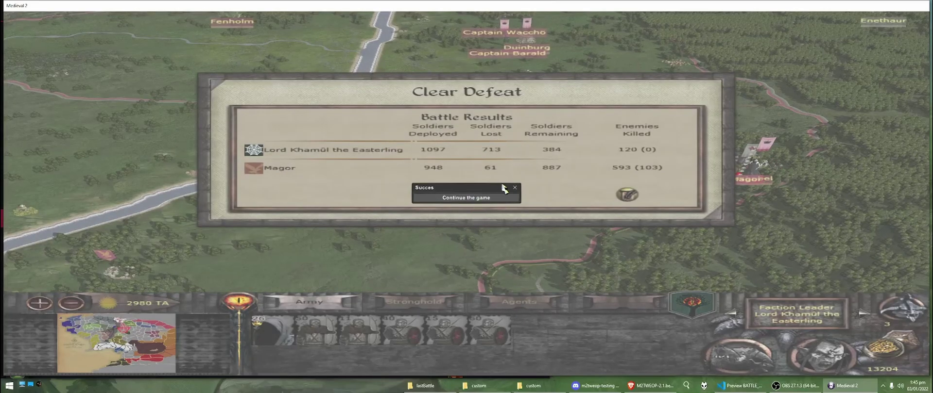
left_click(489, 199)
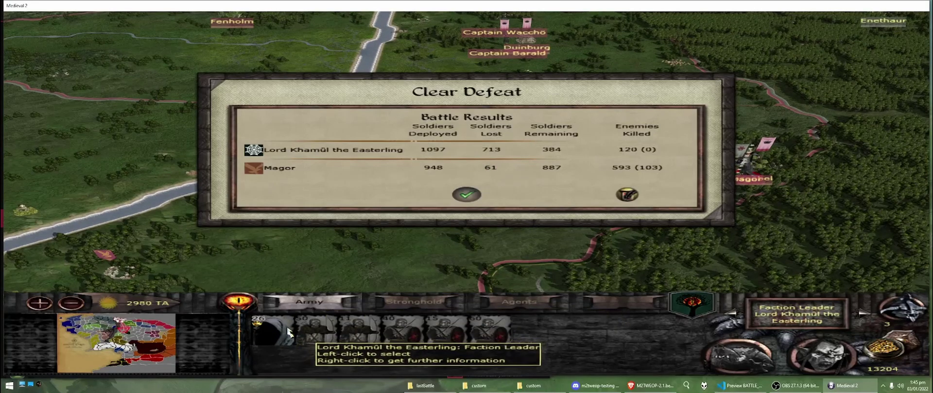
Step: Accept the battle results, decline the ransom for the captured forces and check Rhosgobel's garrison in its settlement details
left_click(466, 196)
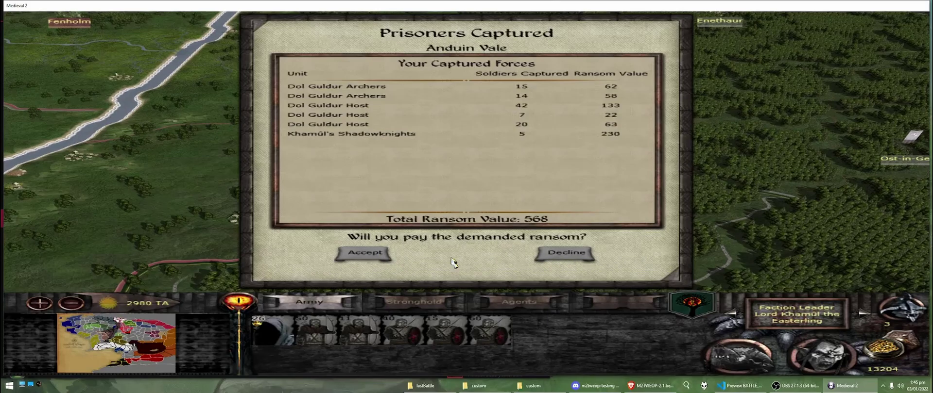
left_click(566, 256)
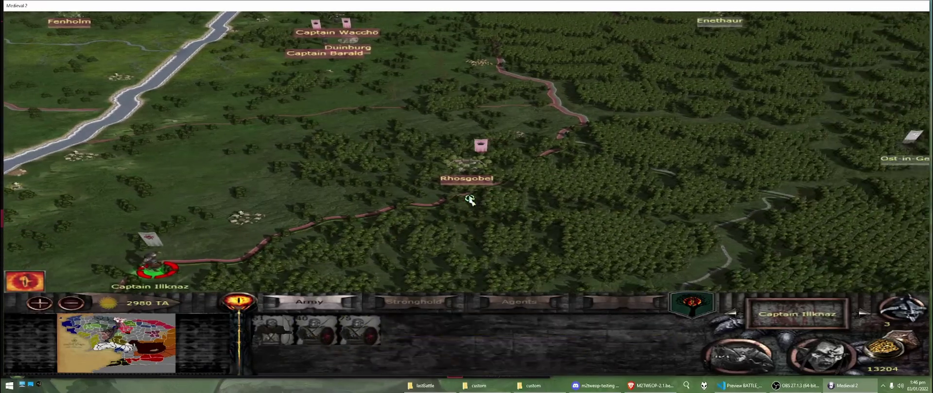
double_click(467, 165)
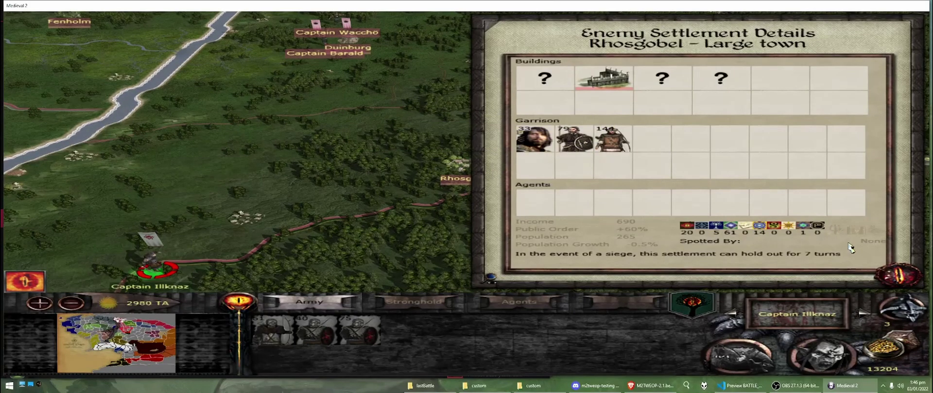
left_click(898, 275)
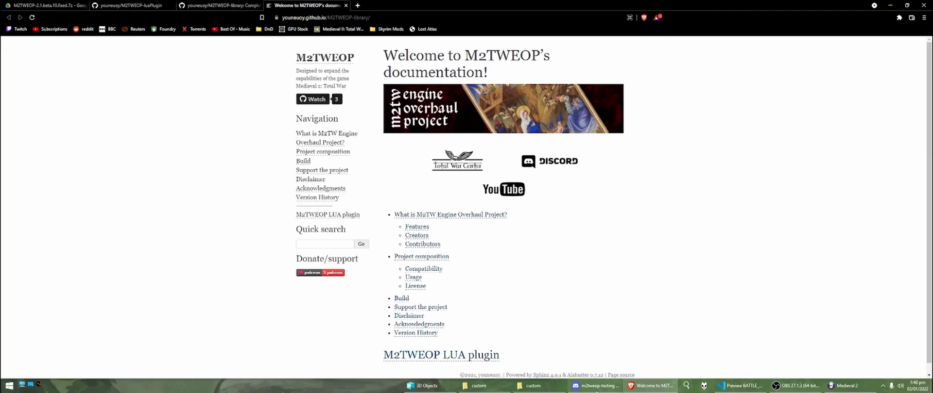
Step: Review the m2tweop-testing channel in Discord and the M2TWEOP-luaPlugin, M2TWEOP-library and M2TWEOP documentation pages in the browser
left_click(595, 386)
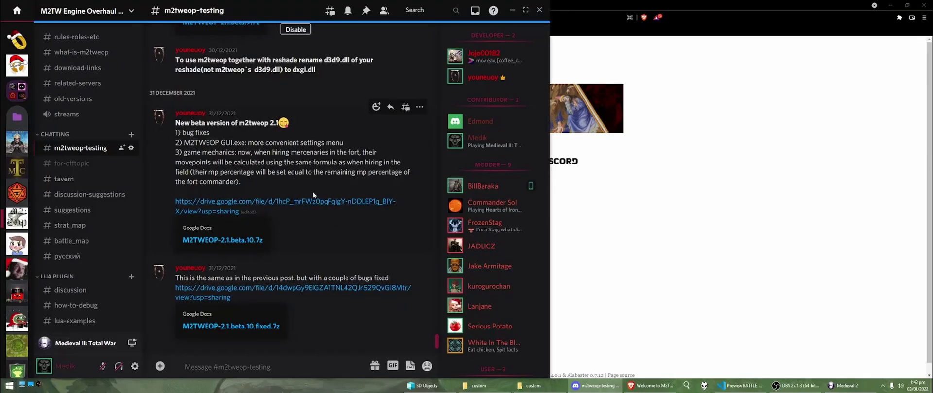
key("alt+Tab")
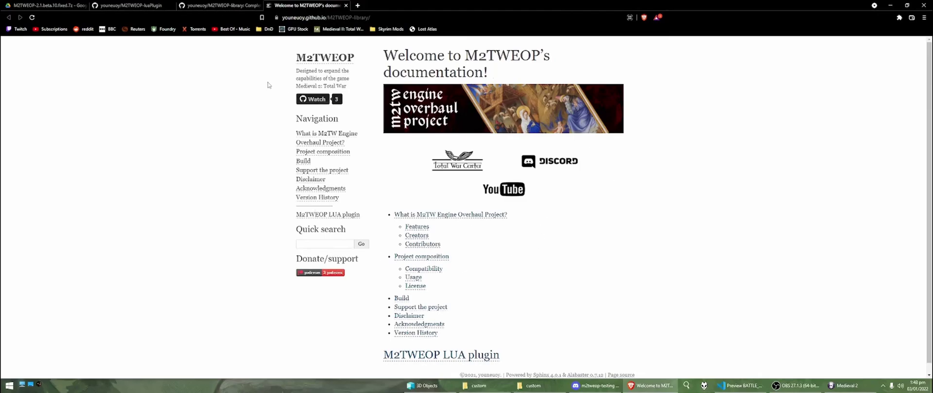
left_click(202, 7)
left_click(146, 6)
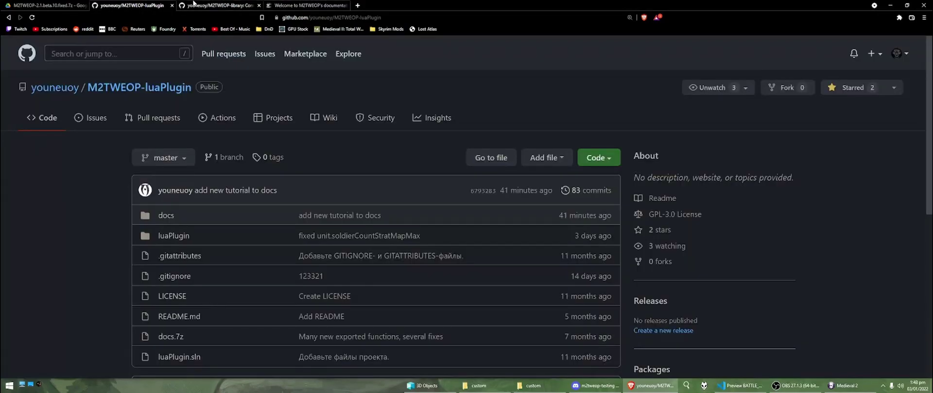
left_click(291, 5)
left_click(228, 5)
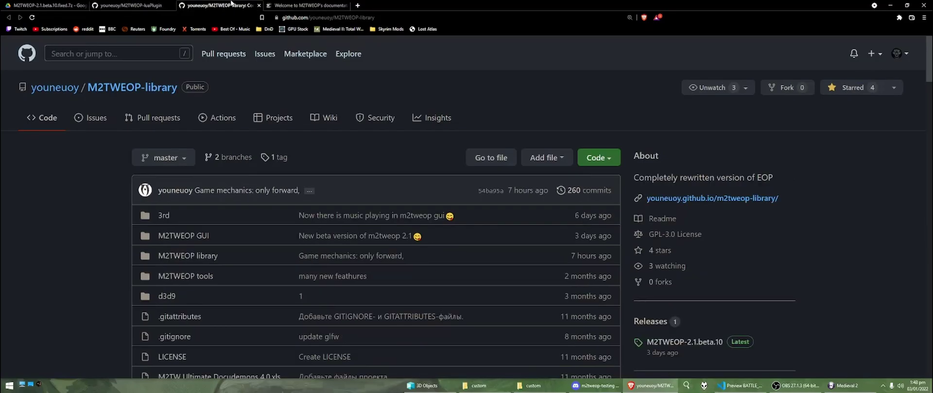
left_click(292, 5)
left_click(595, 386)
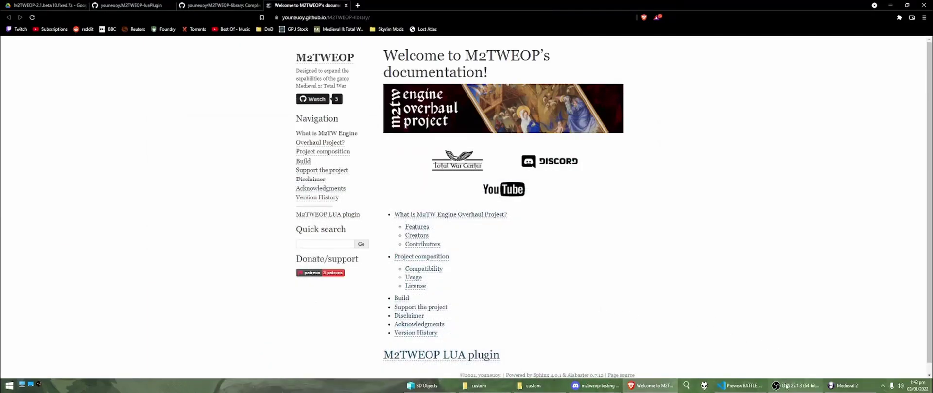
left_click(595, 386)
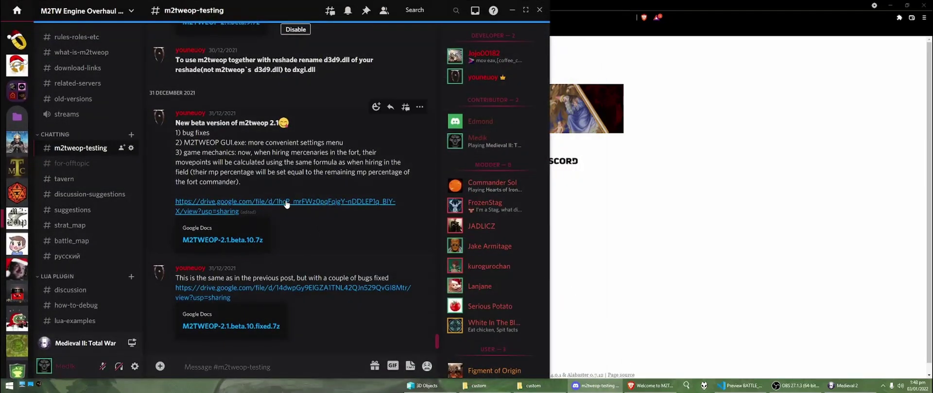